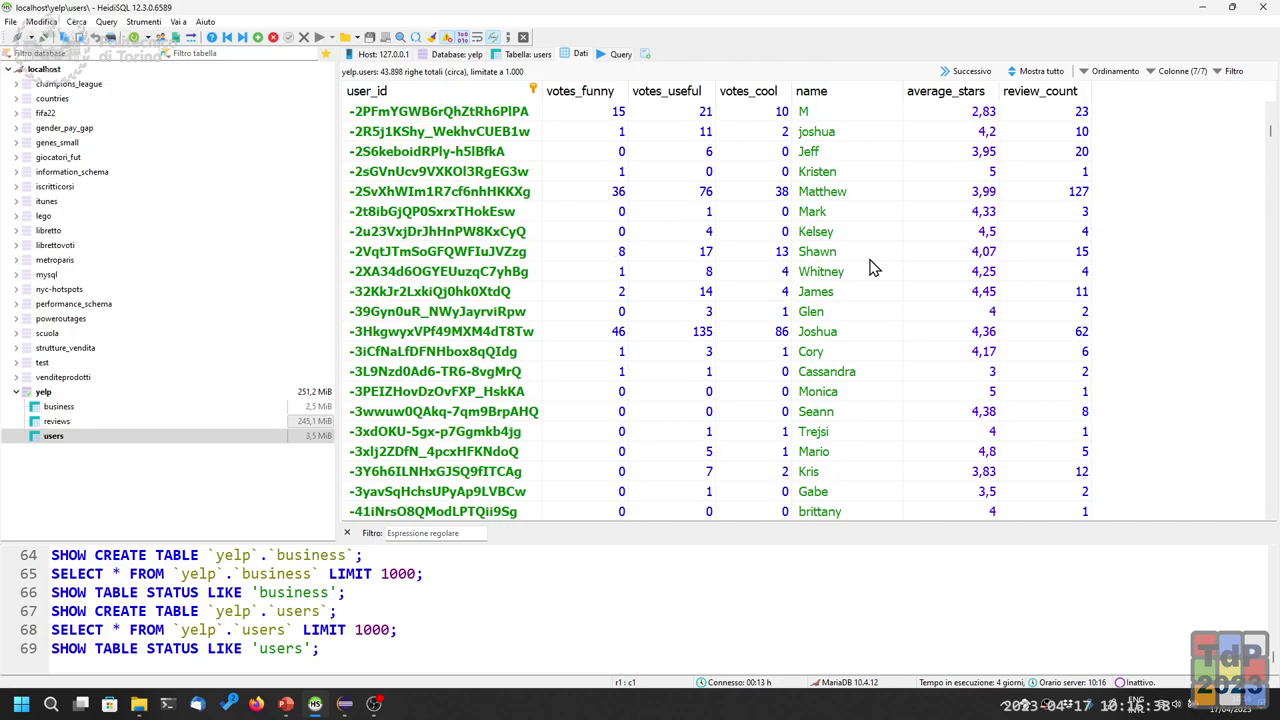
Examine the yelp reviews table's column definitions and its foreign keys Reviews_ibfk_1 and Reviews_ibfk_2 with the columns and tables they reference
left_click(98, 421)
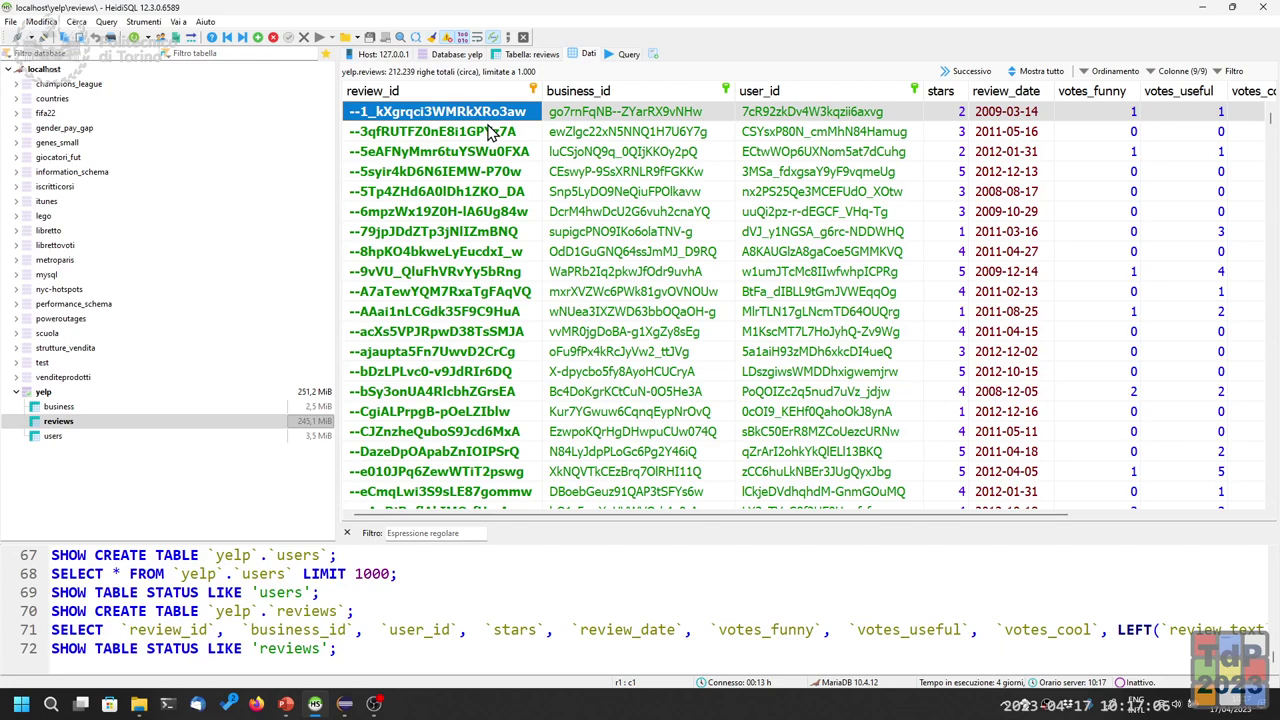
left_click(533, 56)
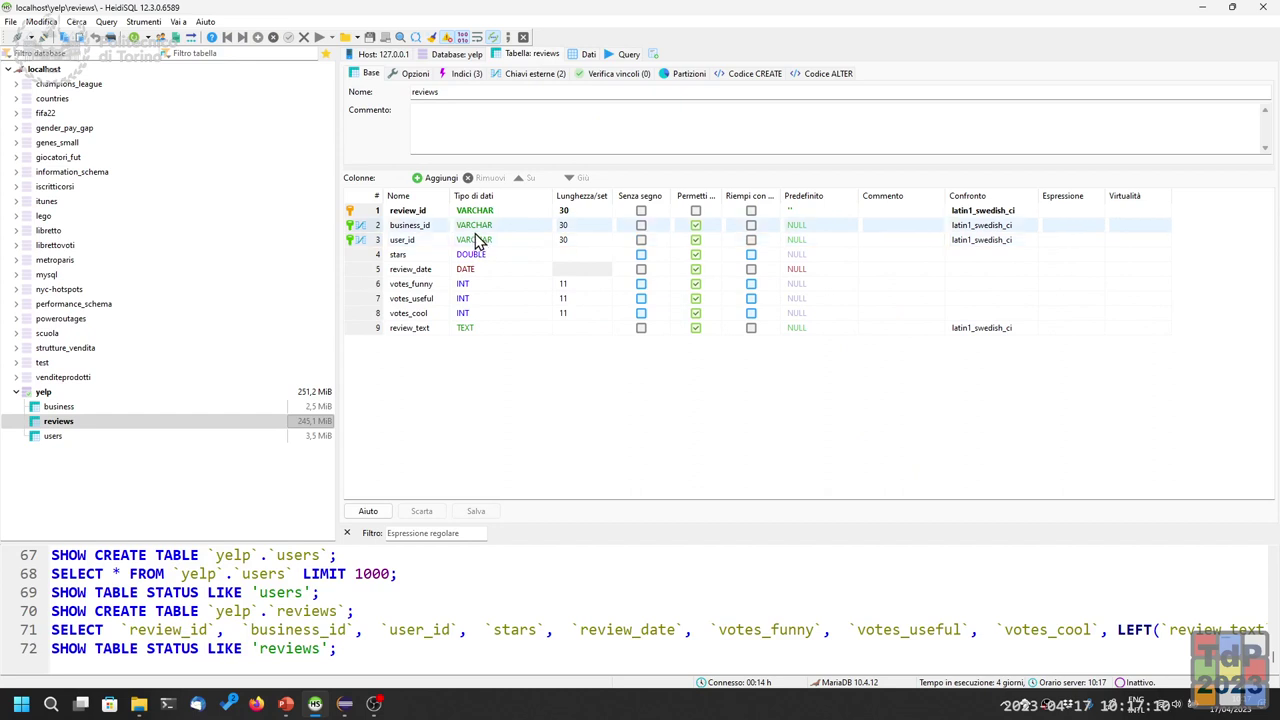
left_click(546, 74)
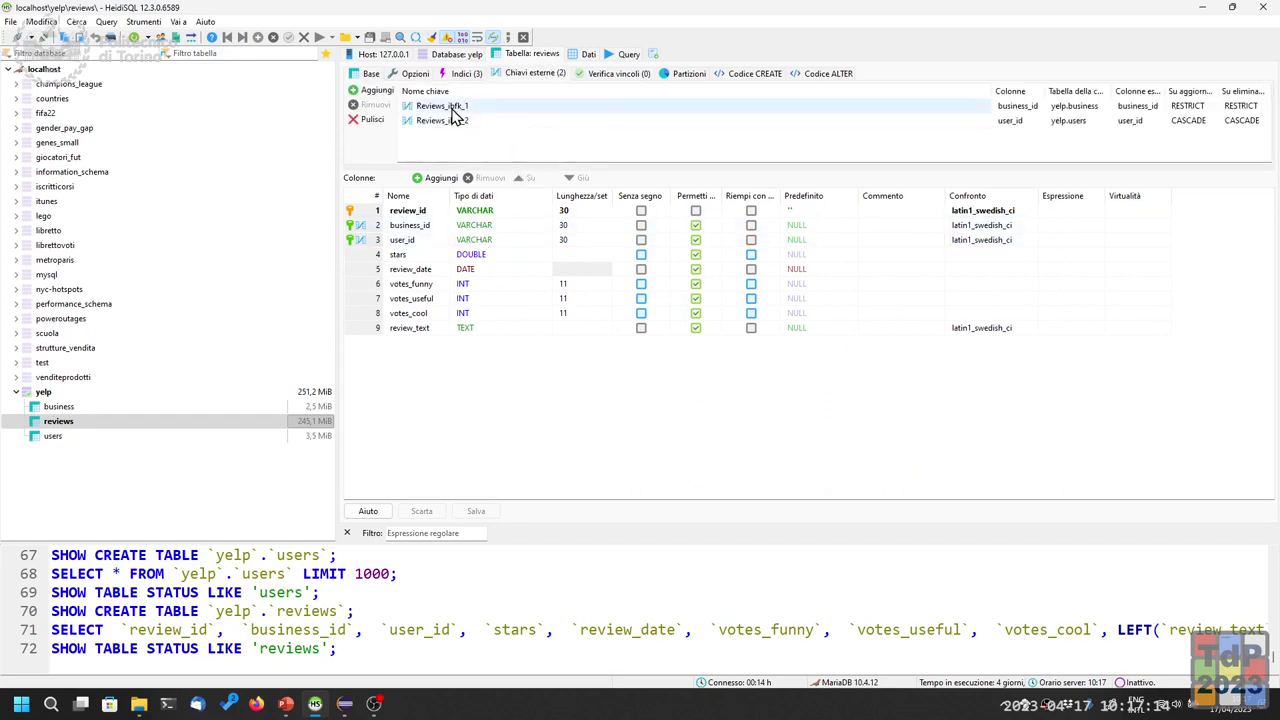
left_click_drag(993, 91, 800, 122)
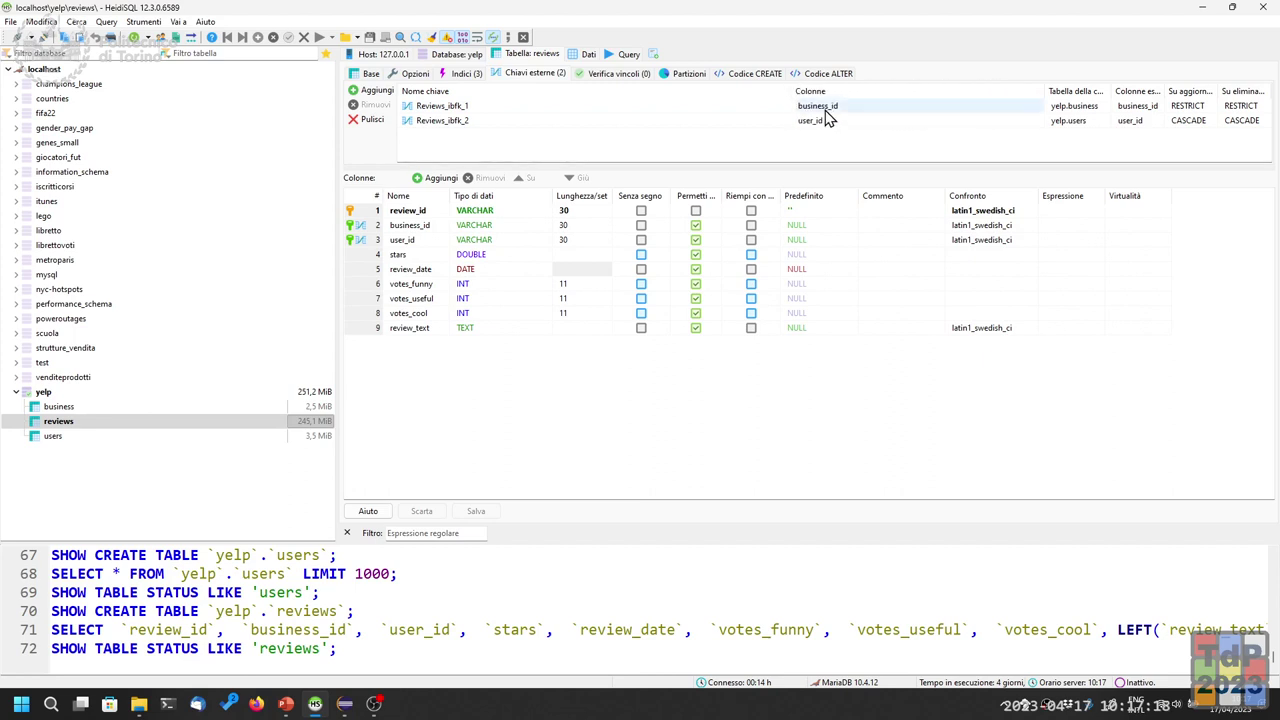
left_click(825, 110)
key("Escape")
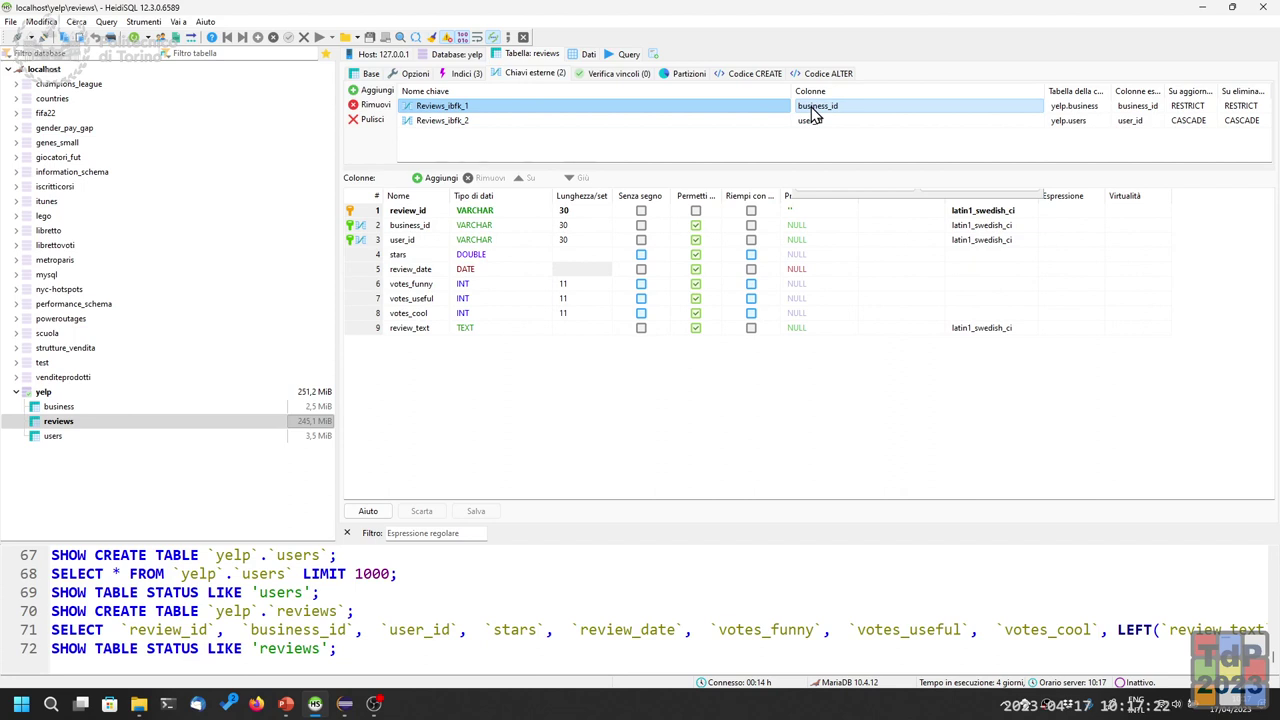
left_click_drag(1045, 87, 1000, 88)
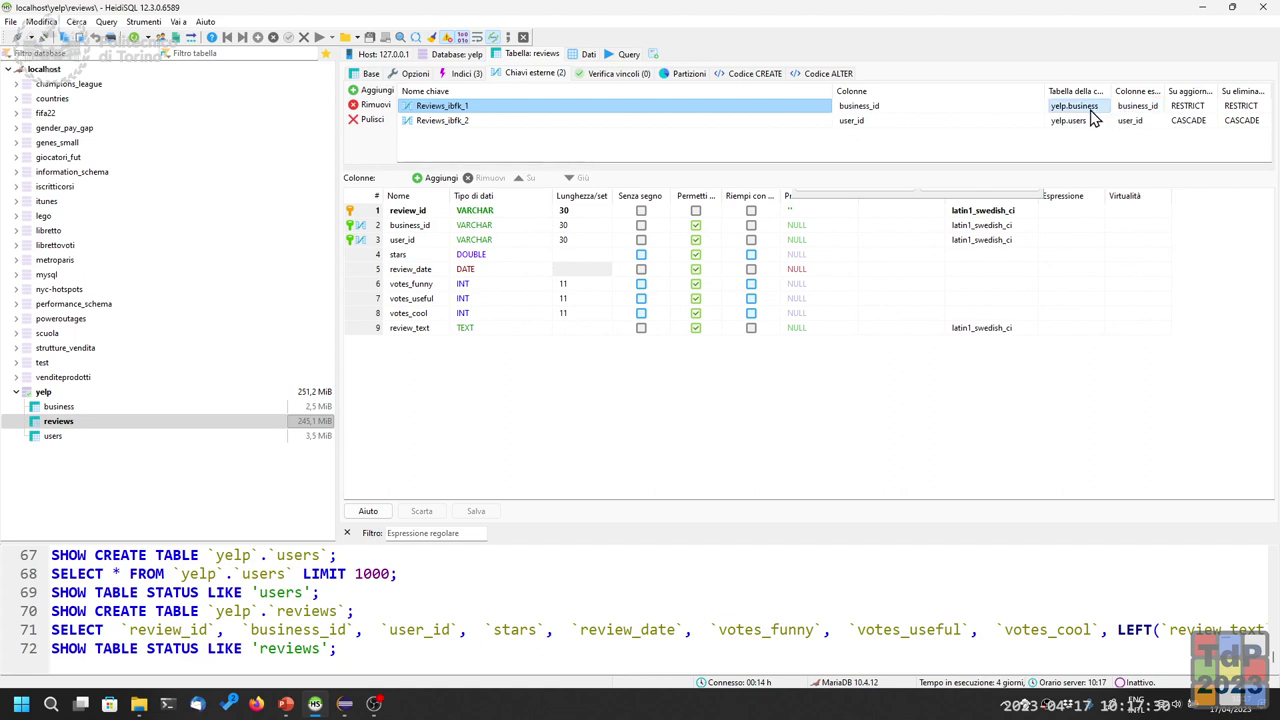
left_click(840, 124)
left_click(779, 134)
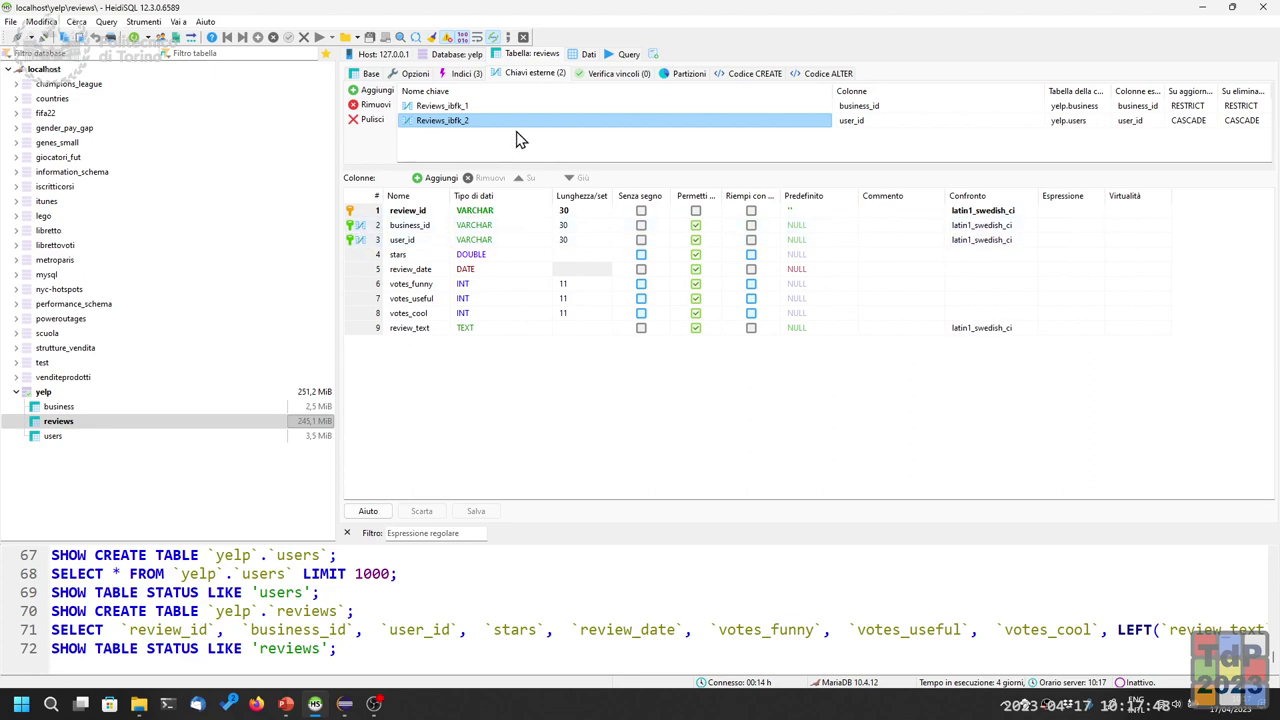
Browse the data rows of the reviews table across to the review_text column
left_click(583, 55)
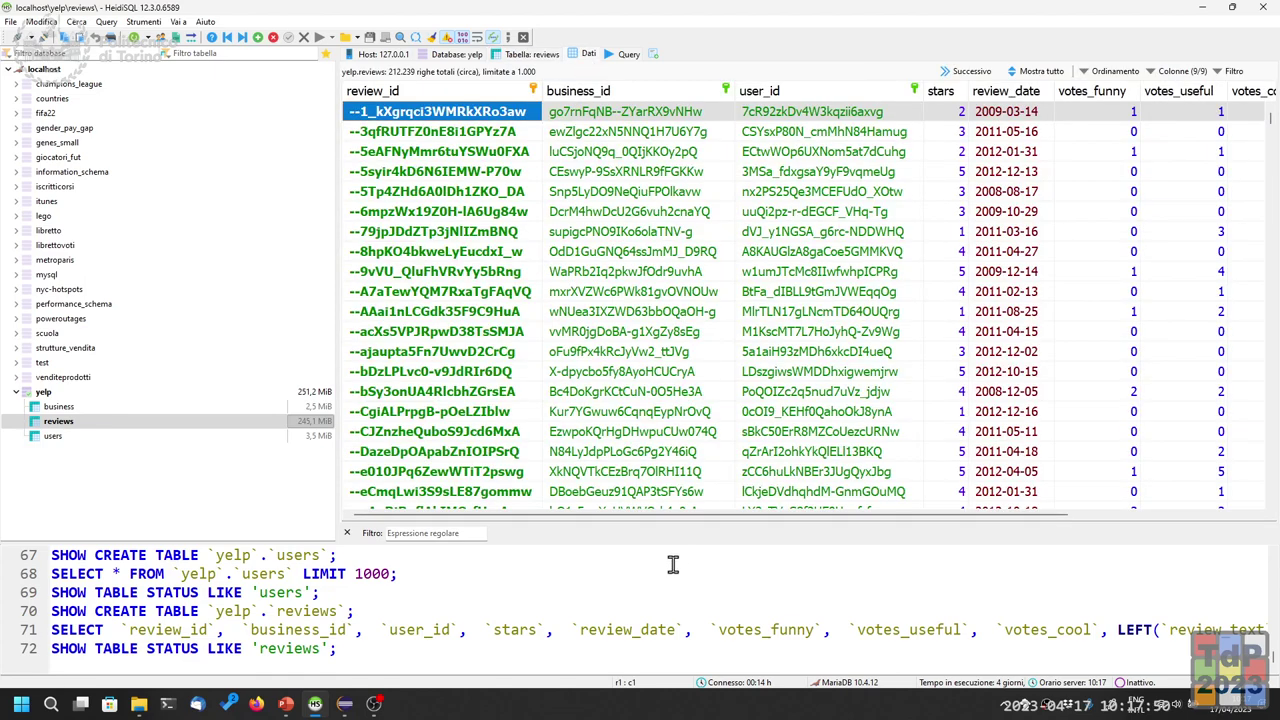
left_click_drag(528, 520, 808, 523)
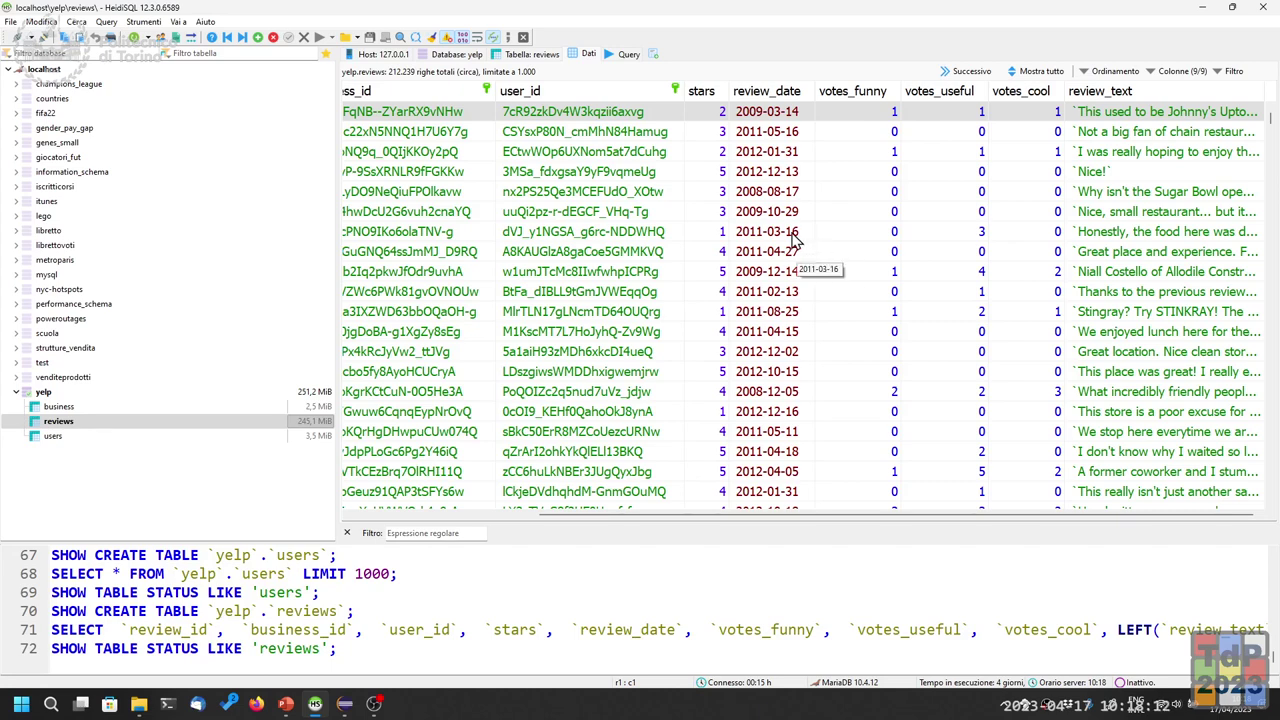
Check the foreign keys and column definitions of the business and users tables
left_click(537, 54)
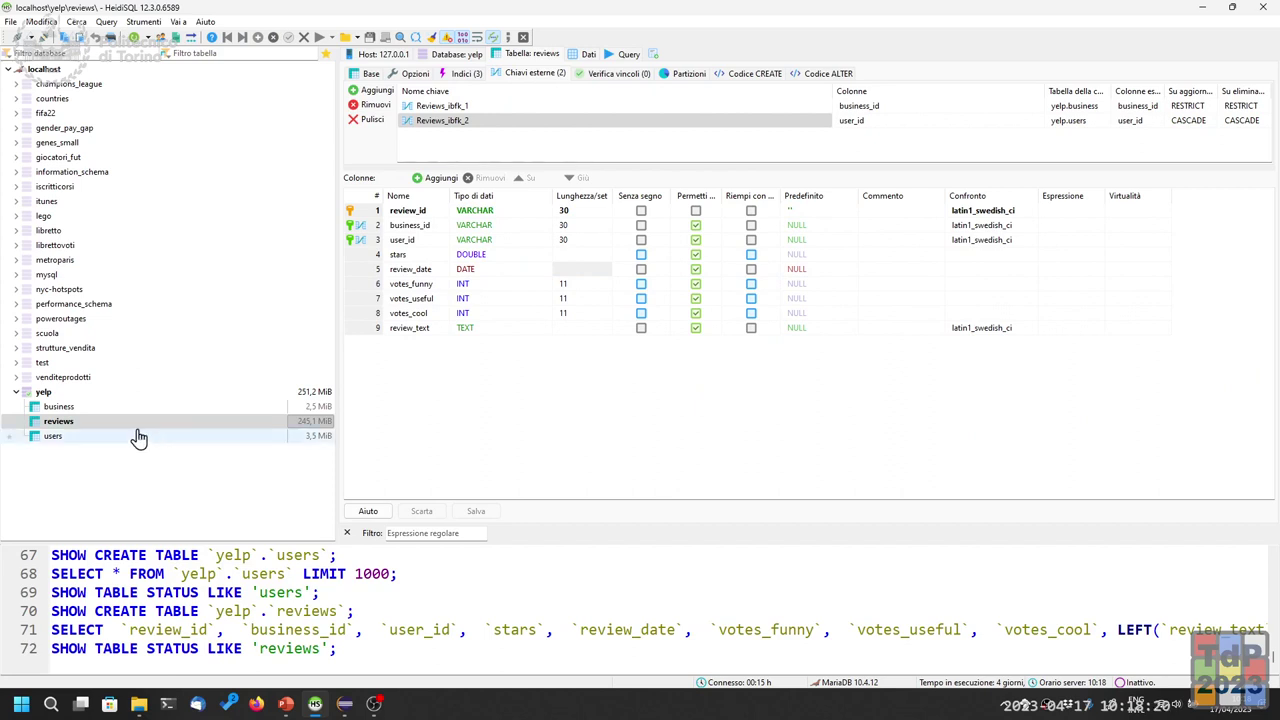
left_click(76, 408)
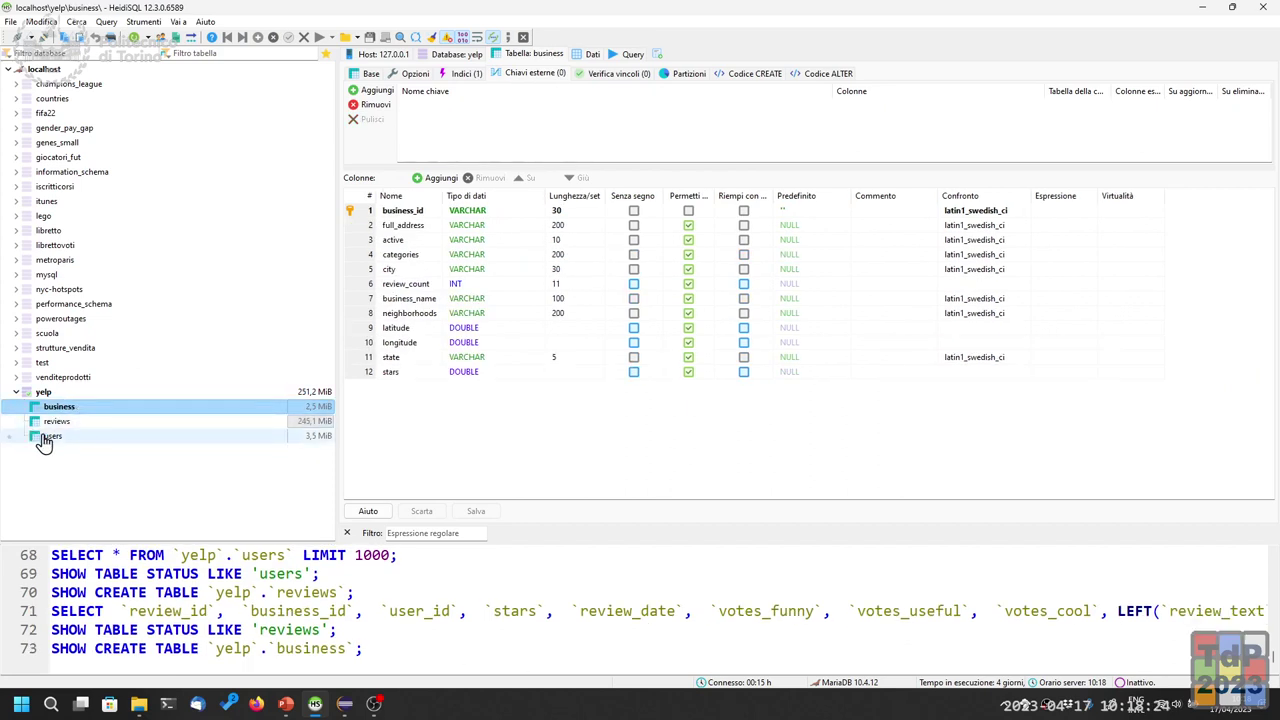
left_click(44, 440)
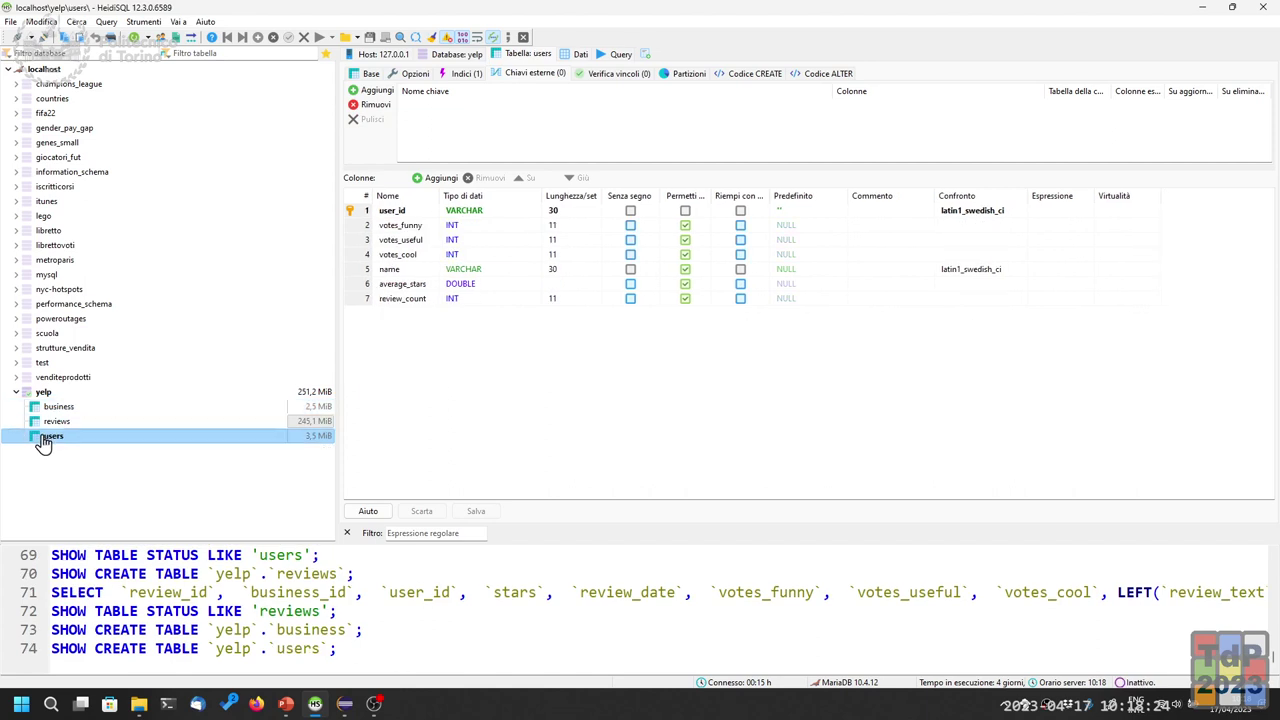
Inspect the review_id, business_id and user_id key columns in the reviews table definition
left_click(120, 430)
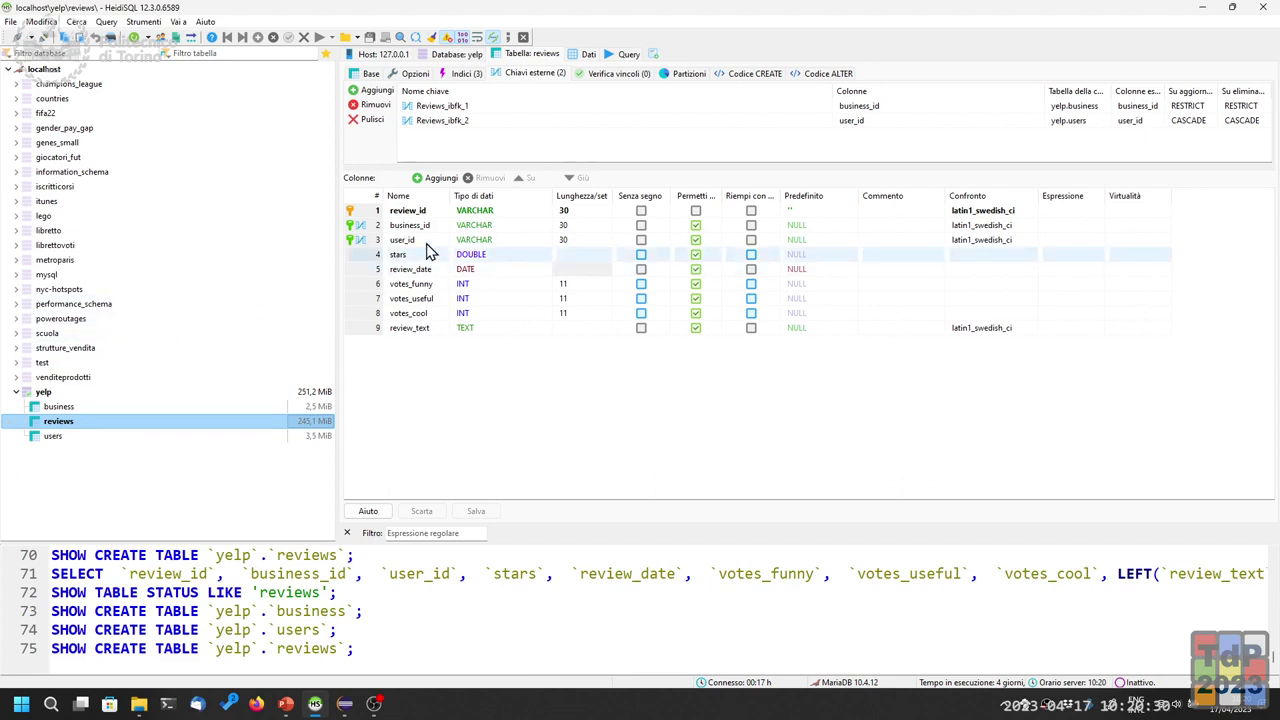
left_click(361, 214)
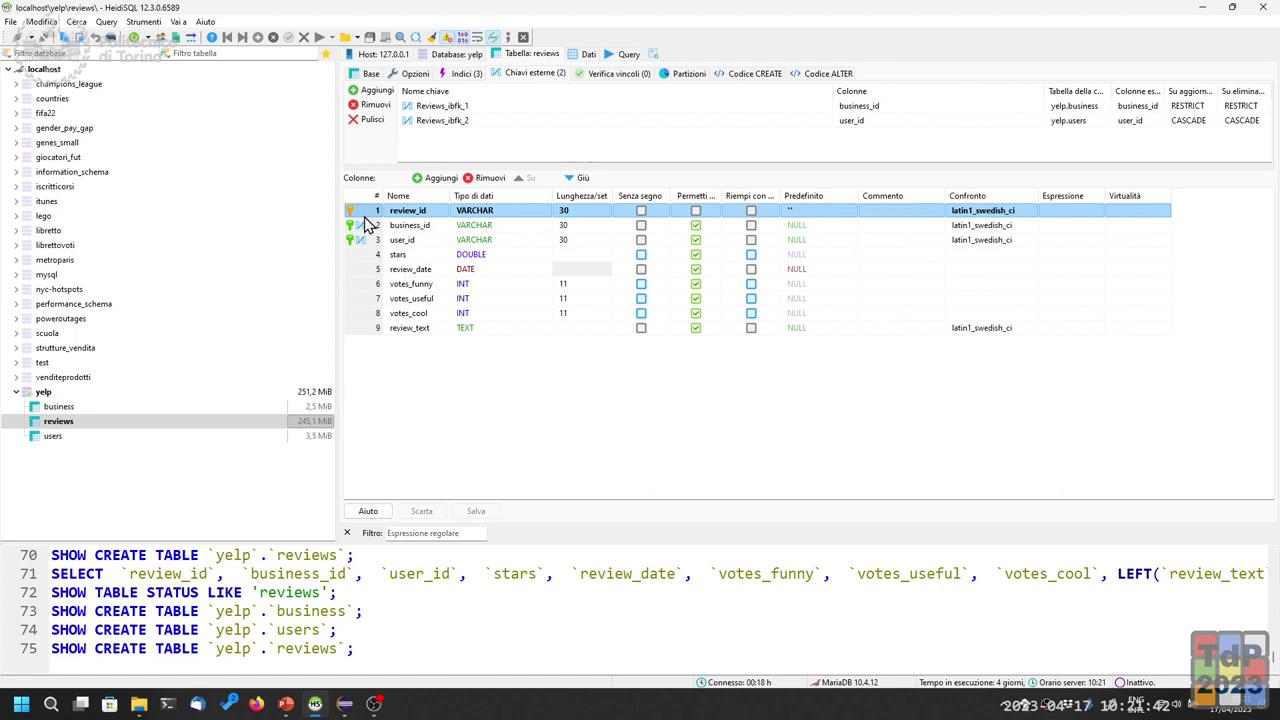
double_click(428, 225)
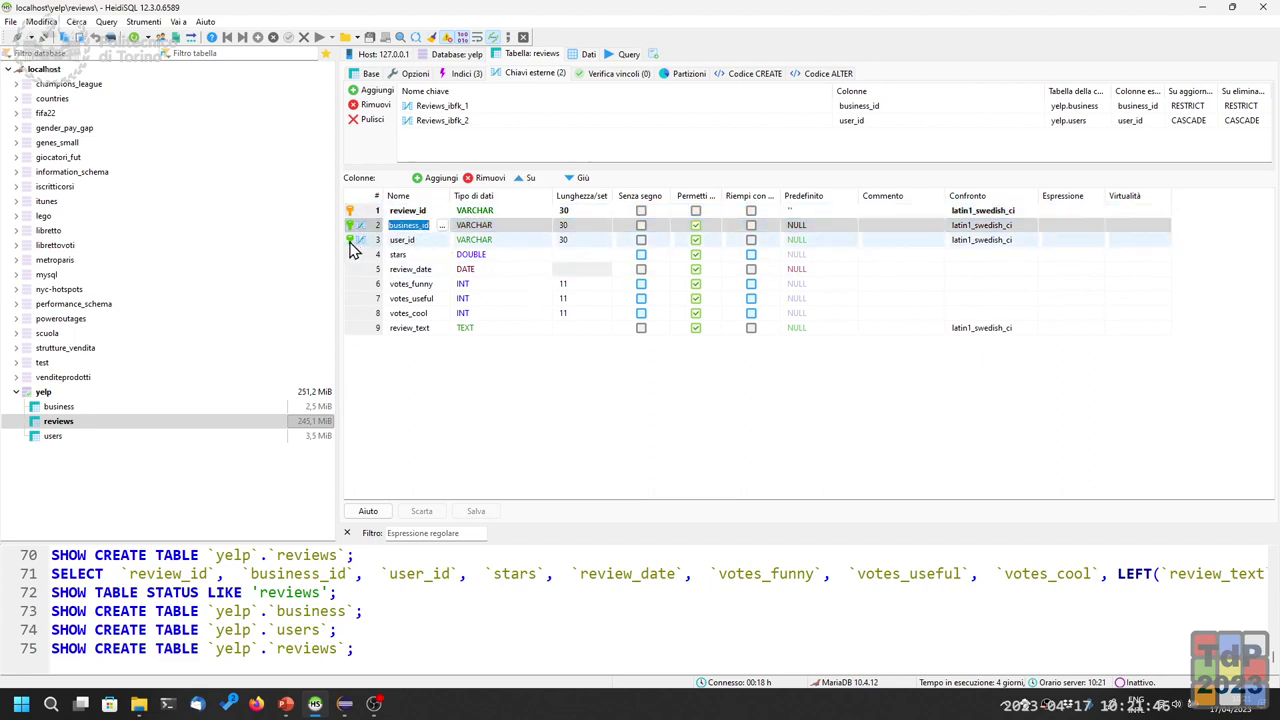
left_click(914, 240)
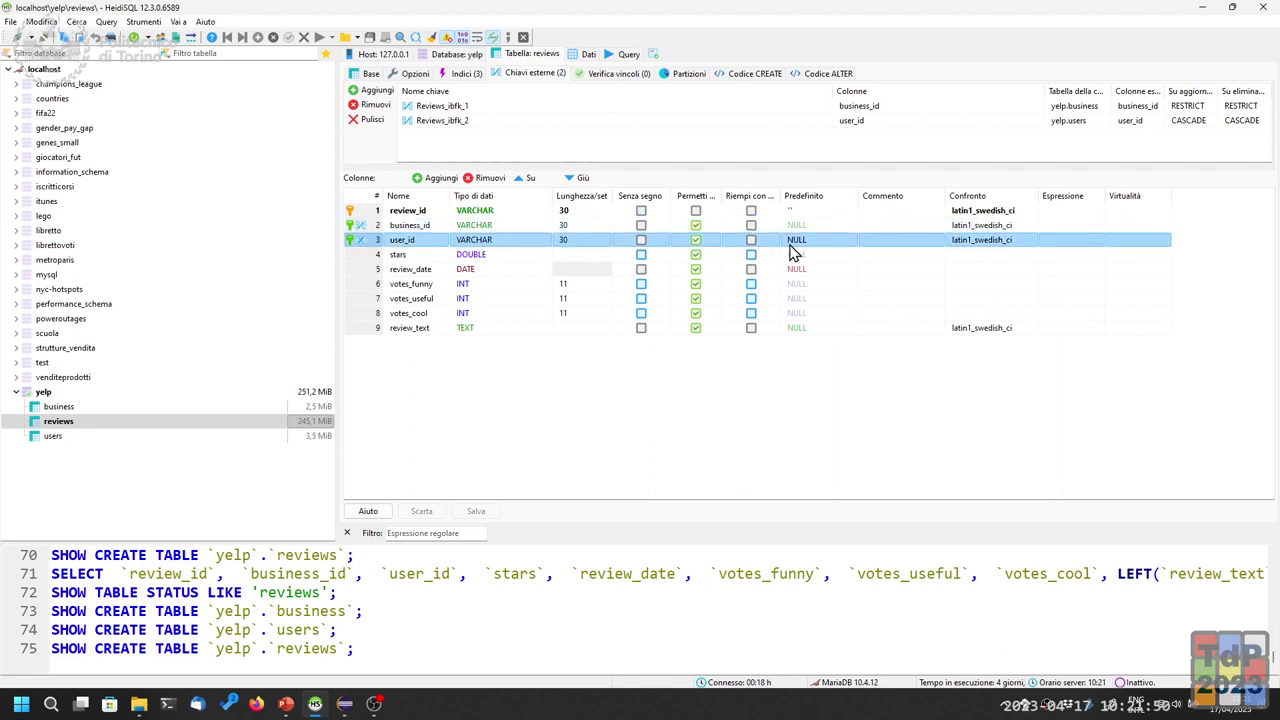
Look through the data rows of the reviews, users and business tables, finishing on business
left_click(585, 54)
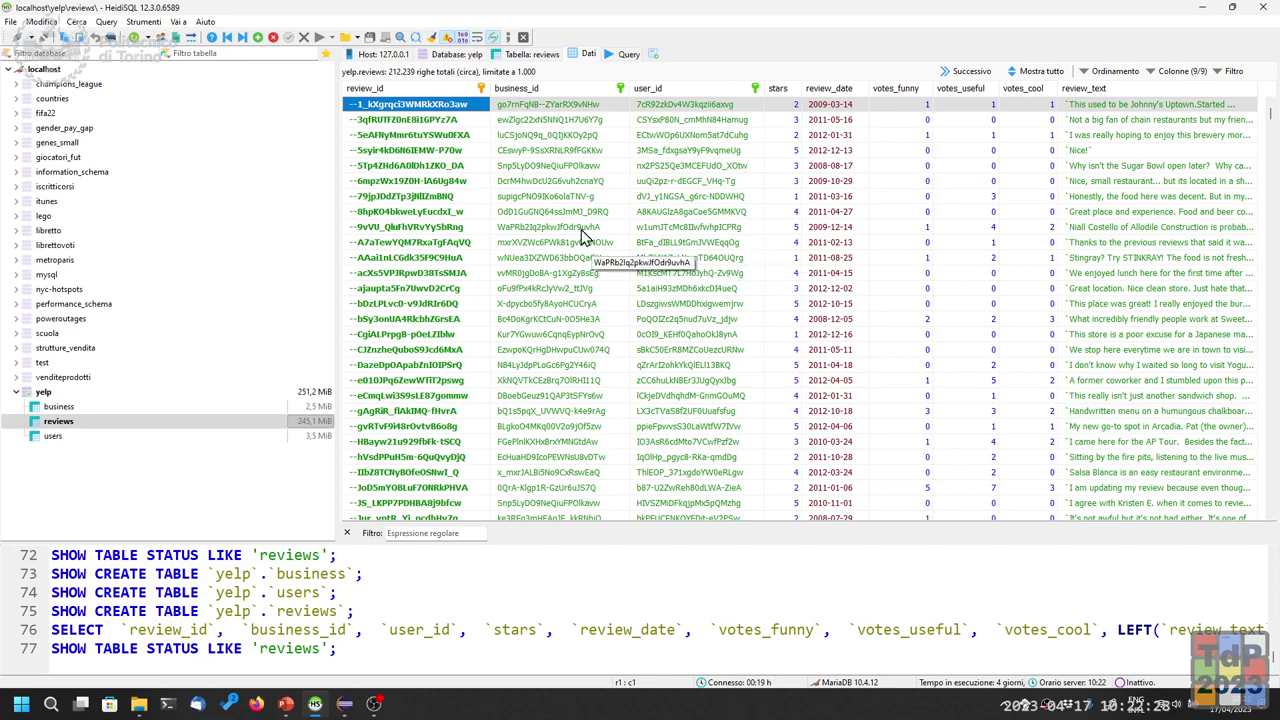
left_click(139, 408)
left_click(127, 437)
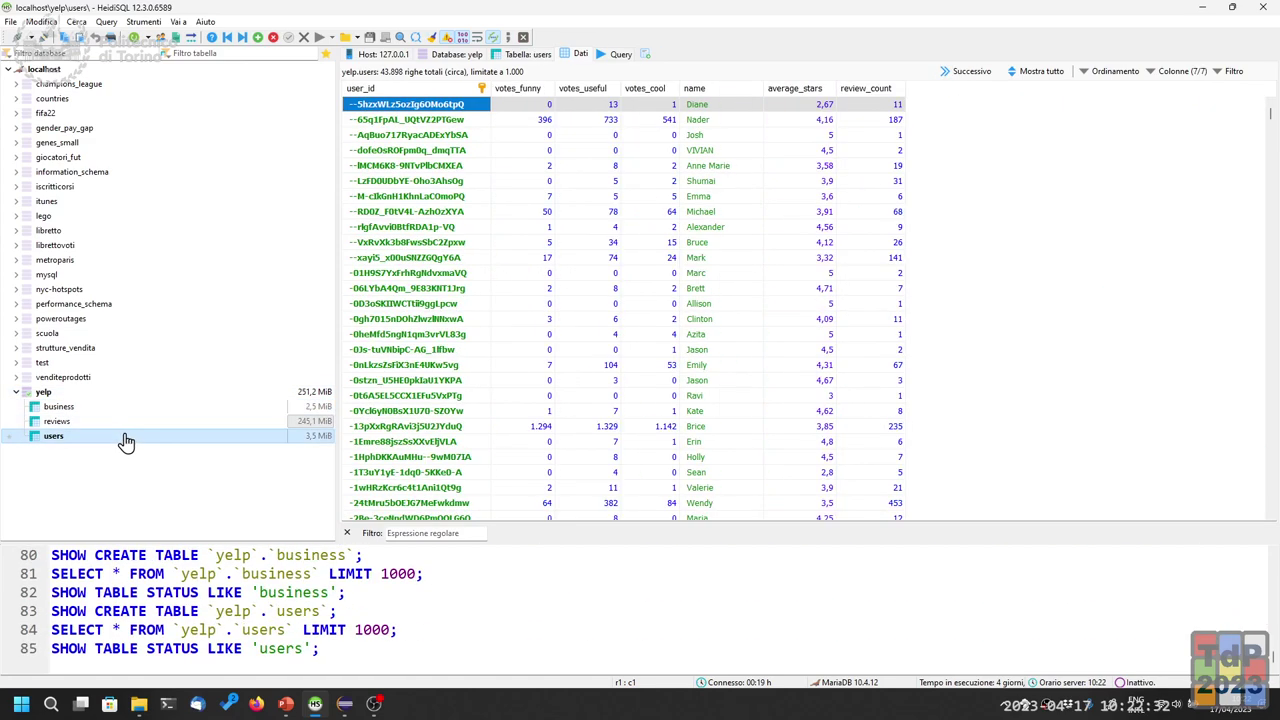
left_click(125, 422)
left_click(130, 410)
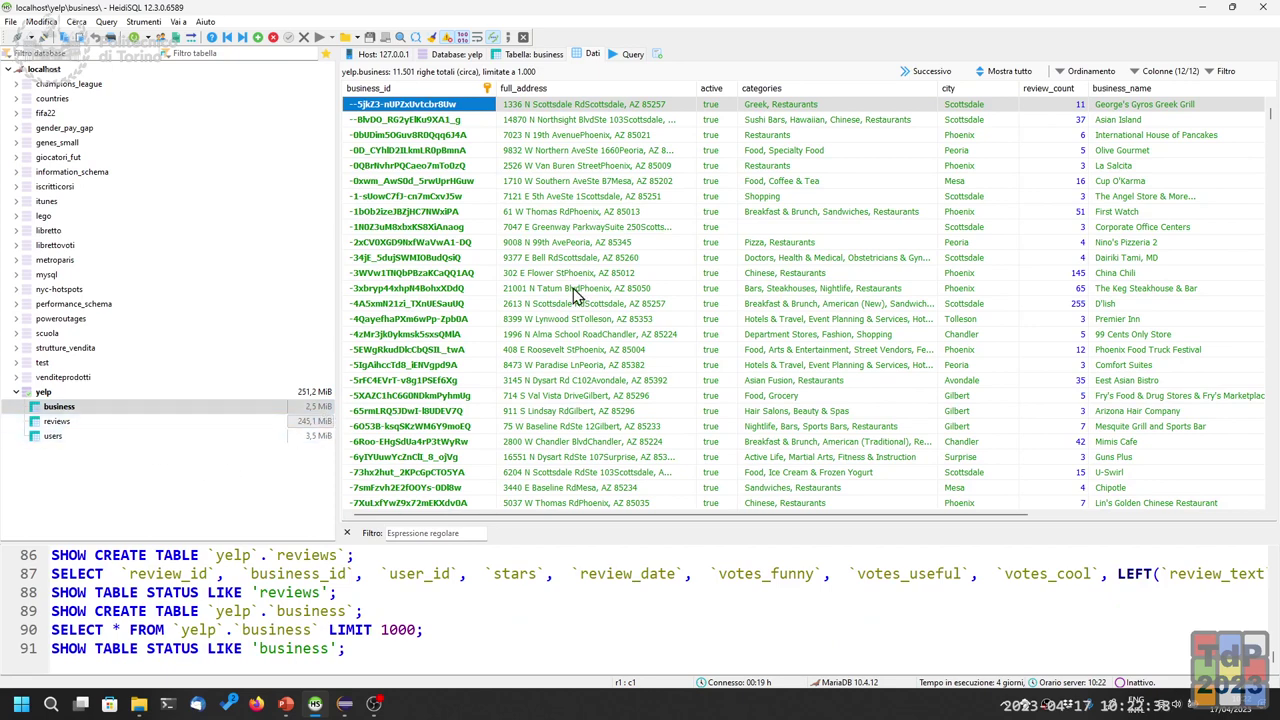
Switch to the Eclipse IDE workspace
key("alt+Tab")
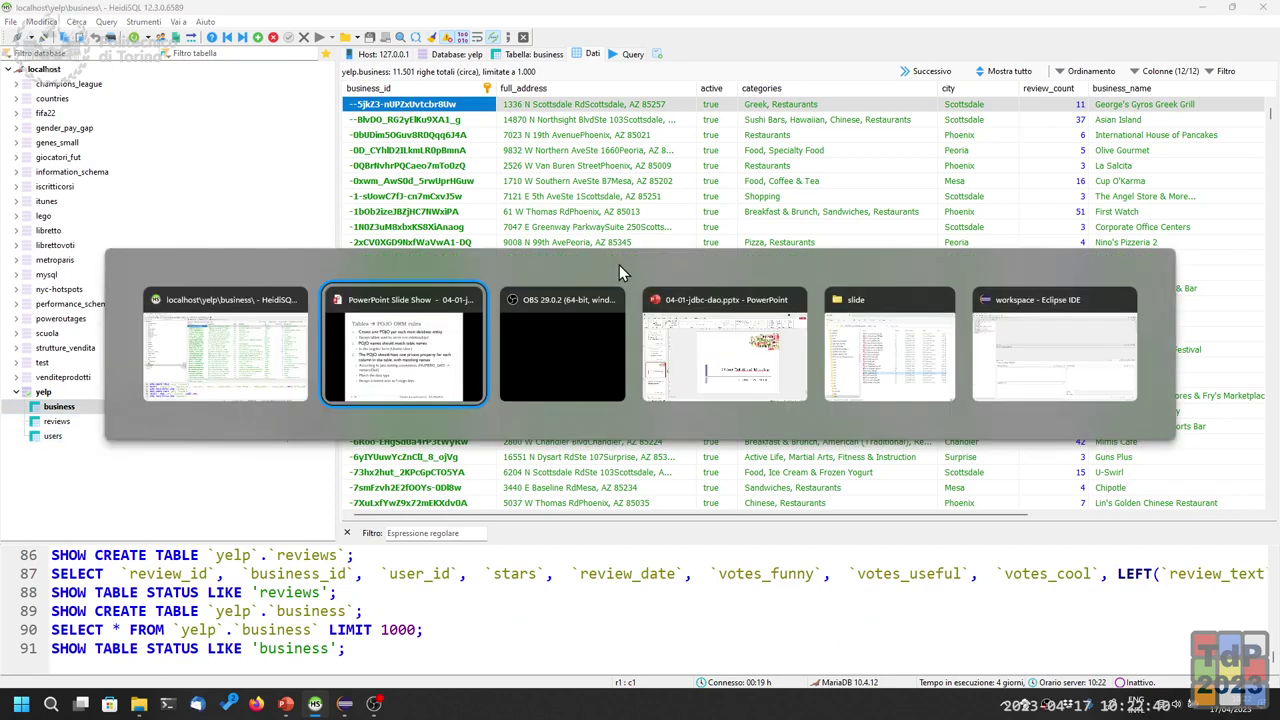
key("alt+Tab")
key("alt+Tab")
key("alt+Tab")
key("alt+Tab")
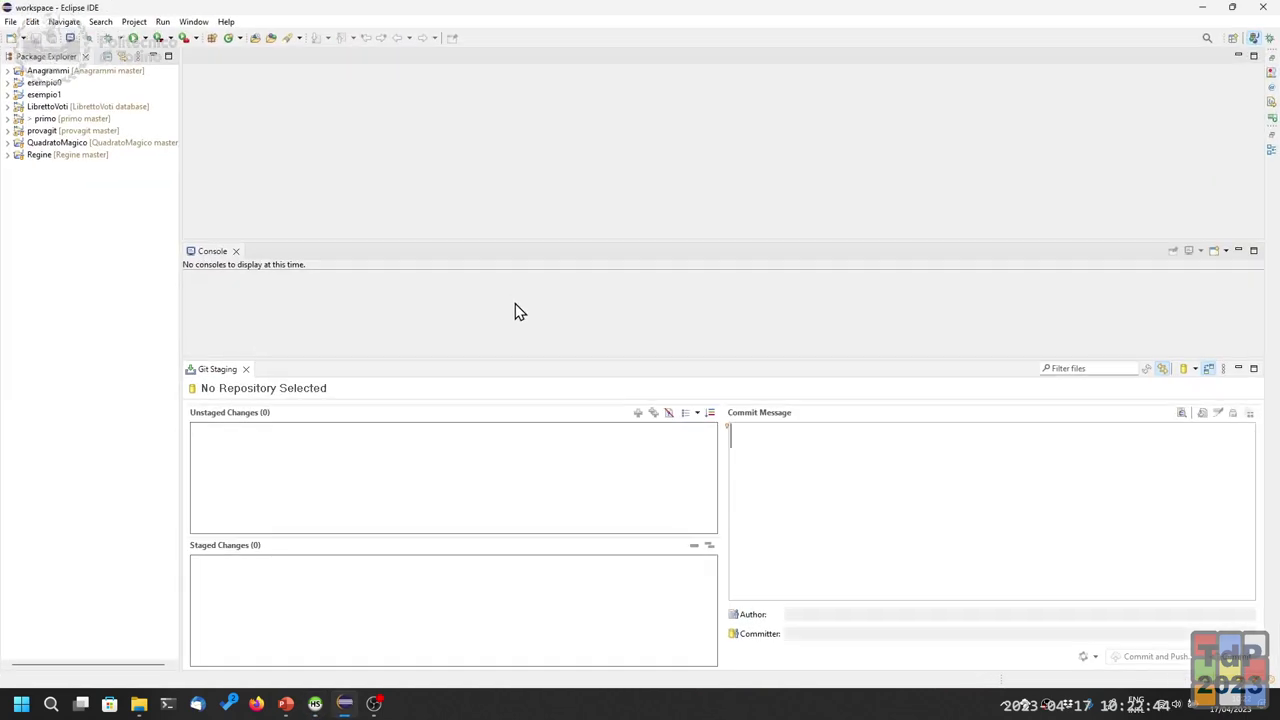
Create a Java project named YelpORM with the default settings and expand it in the project tree
right_click(54, 269)
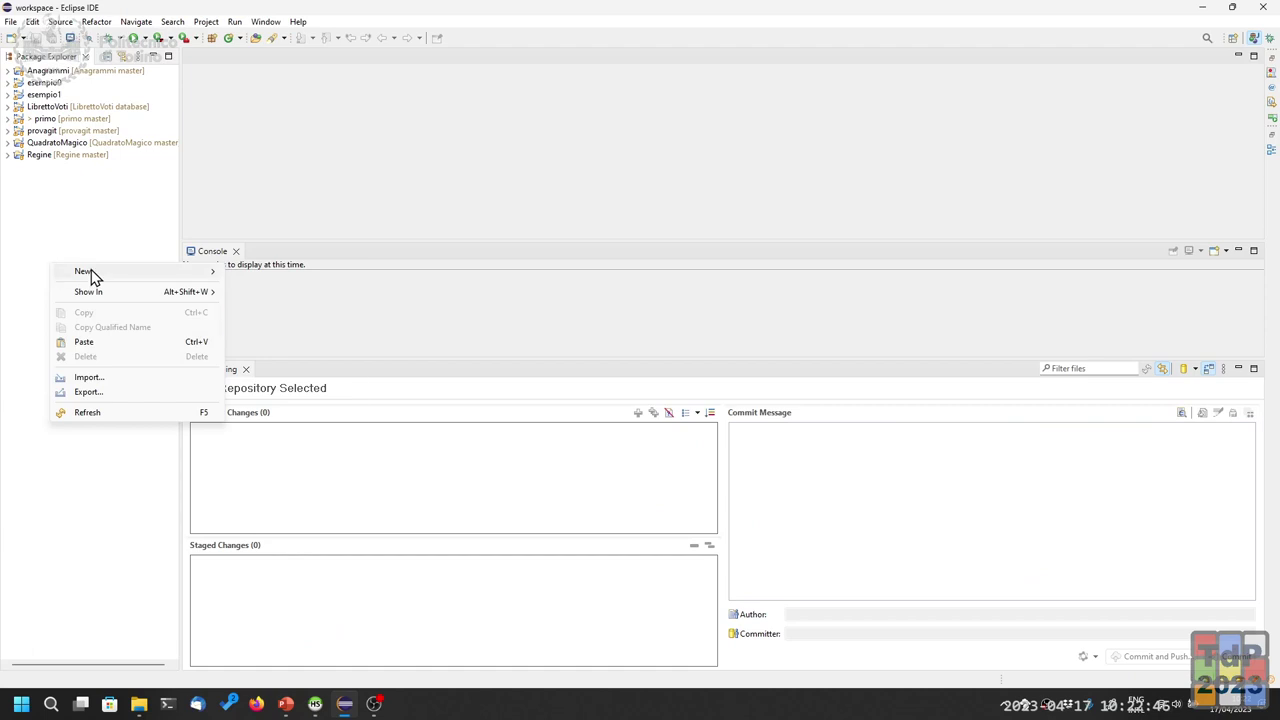
mouse_move(91, 272)
left_click(290, 288)
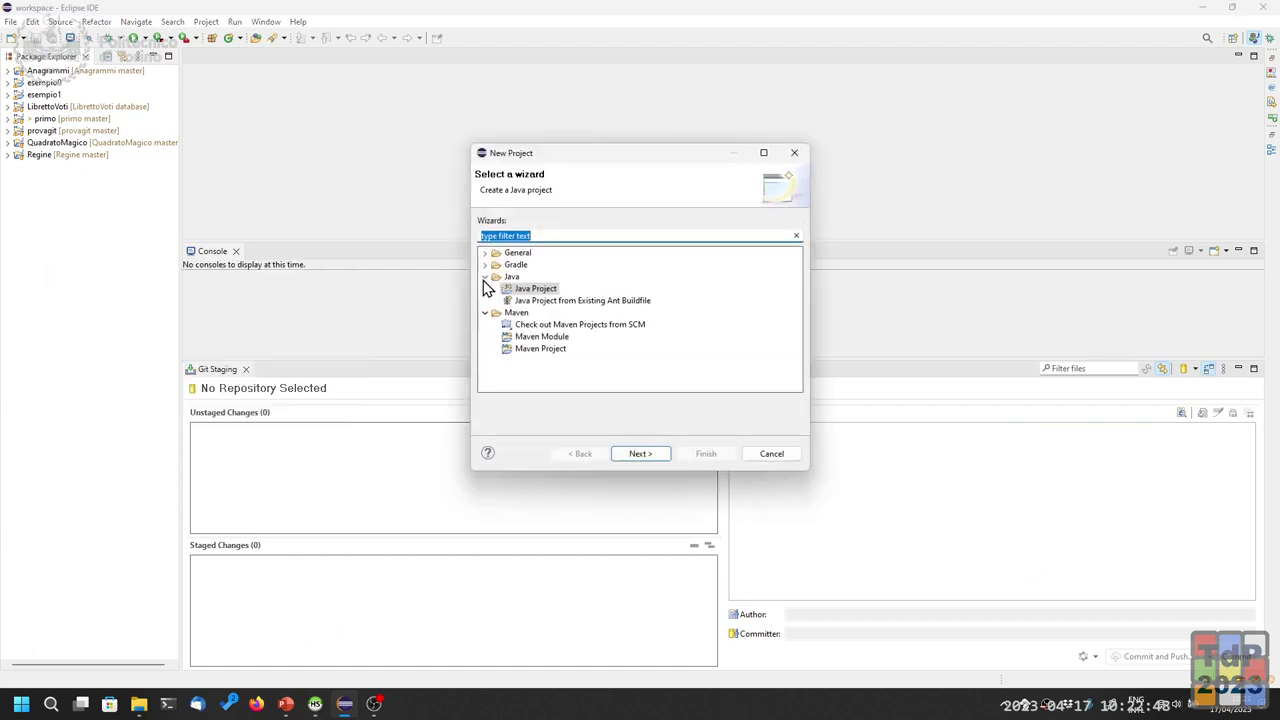
left_click(642, 454)
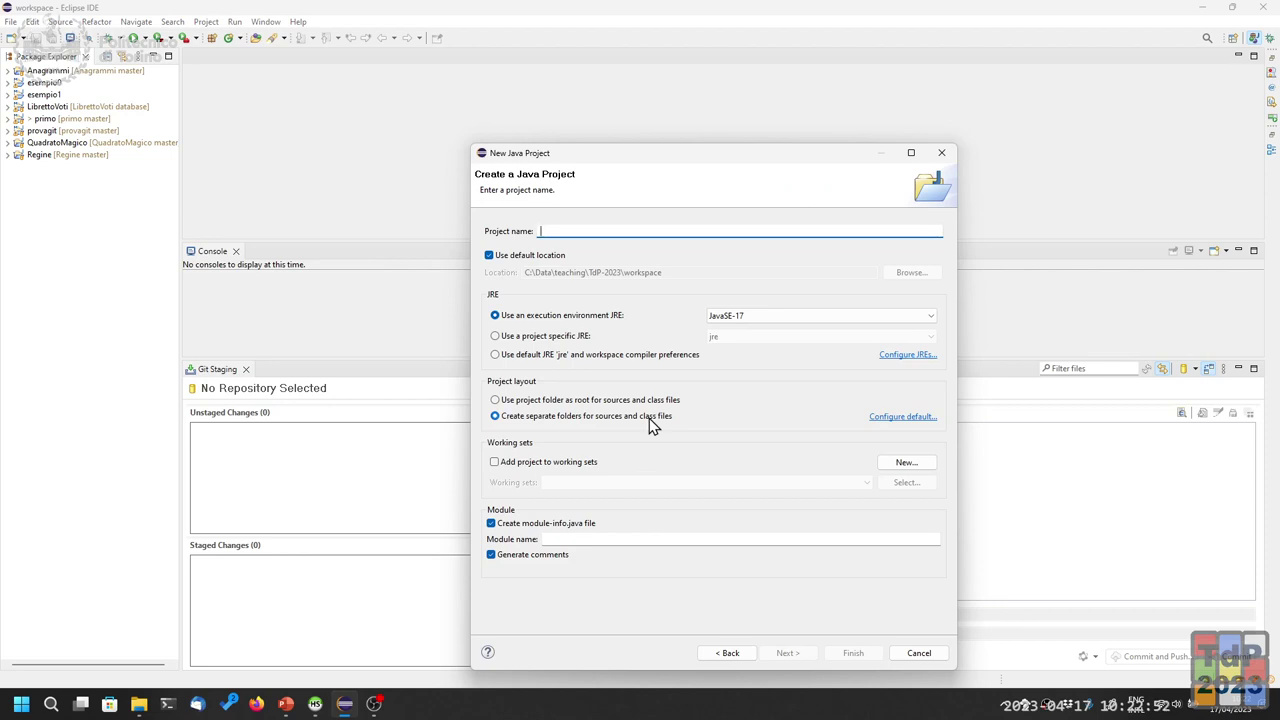
type("Yelp")
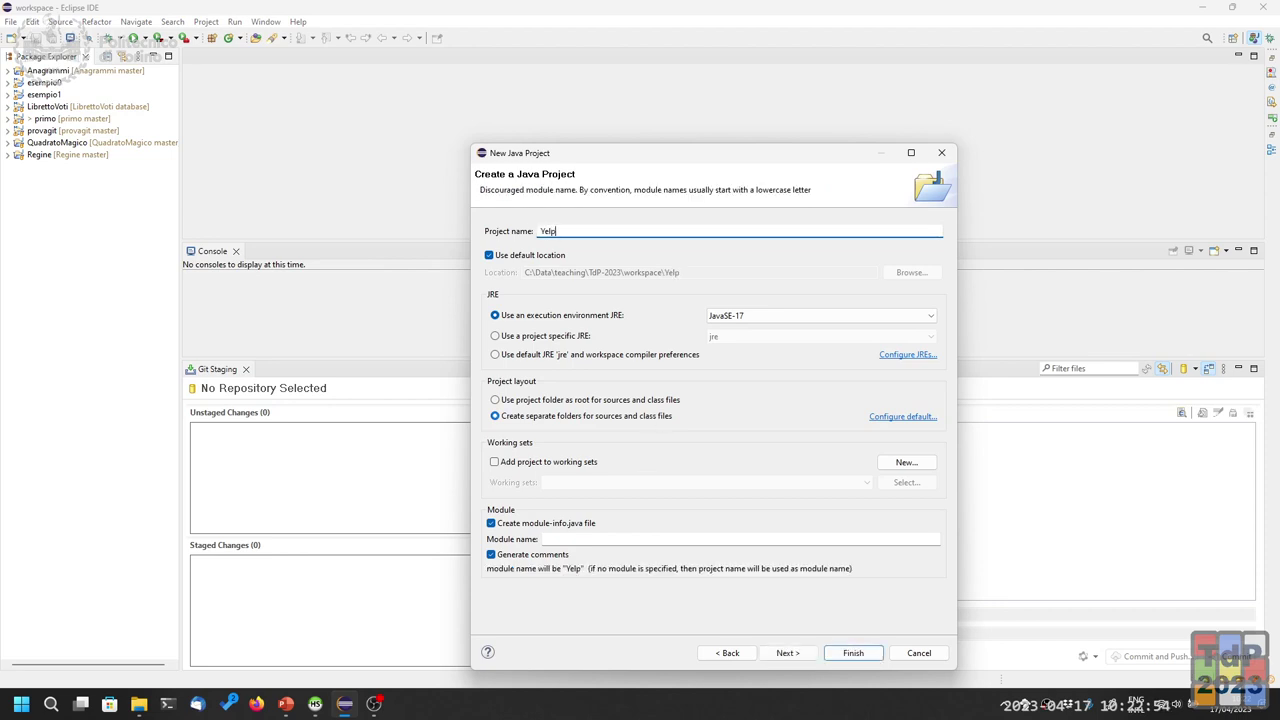
type("ORM")
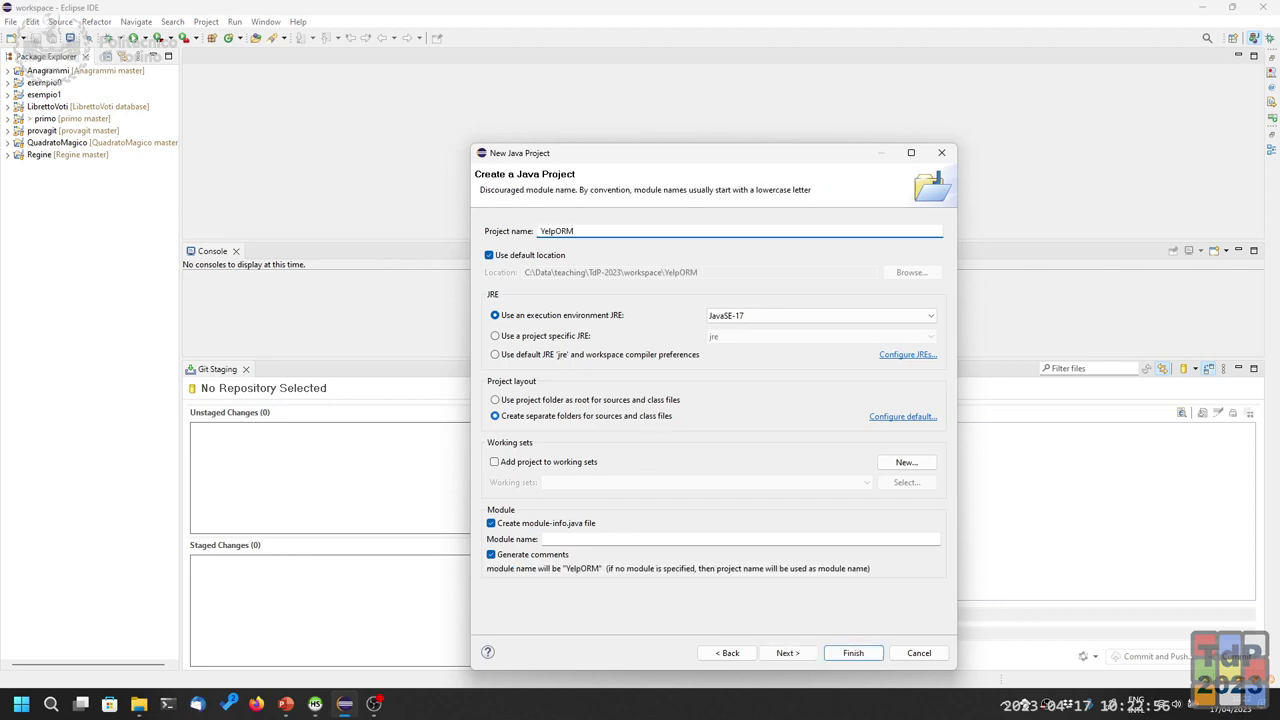
left_click(815, 655)
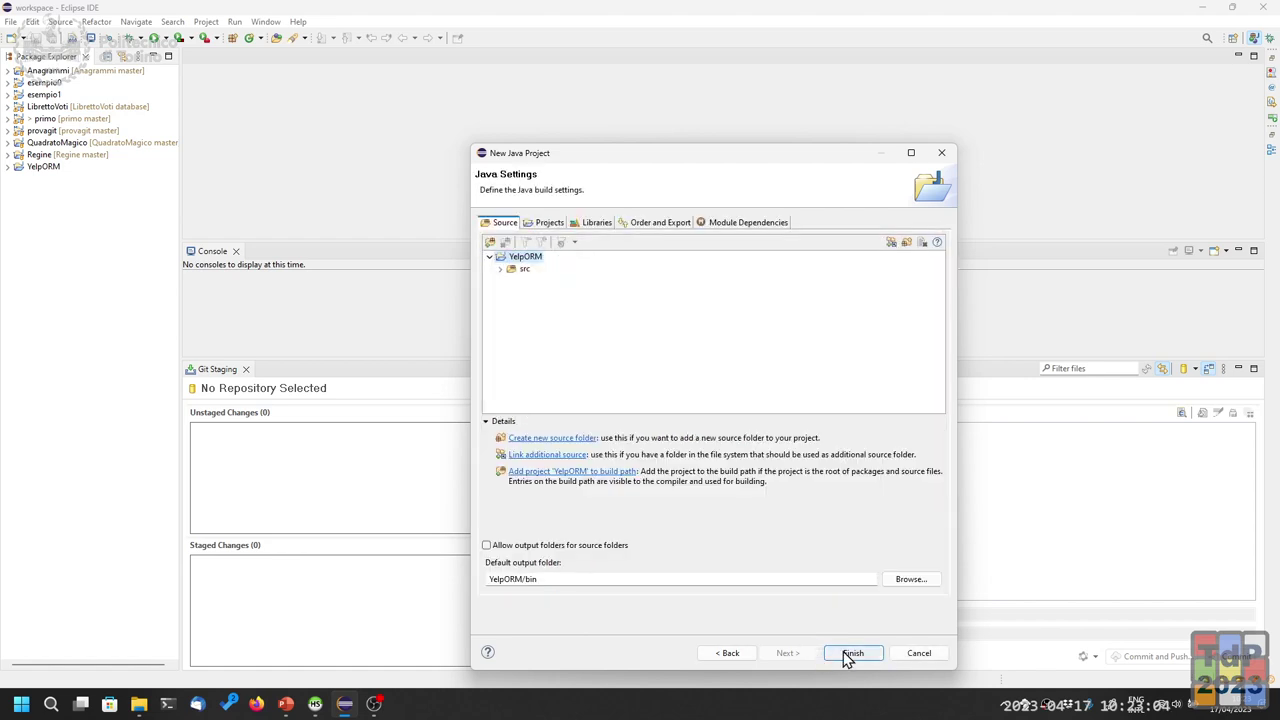
left_click(850, 654)
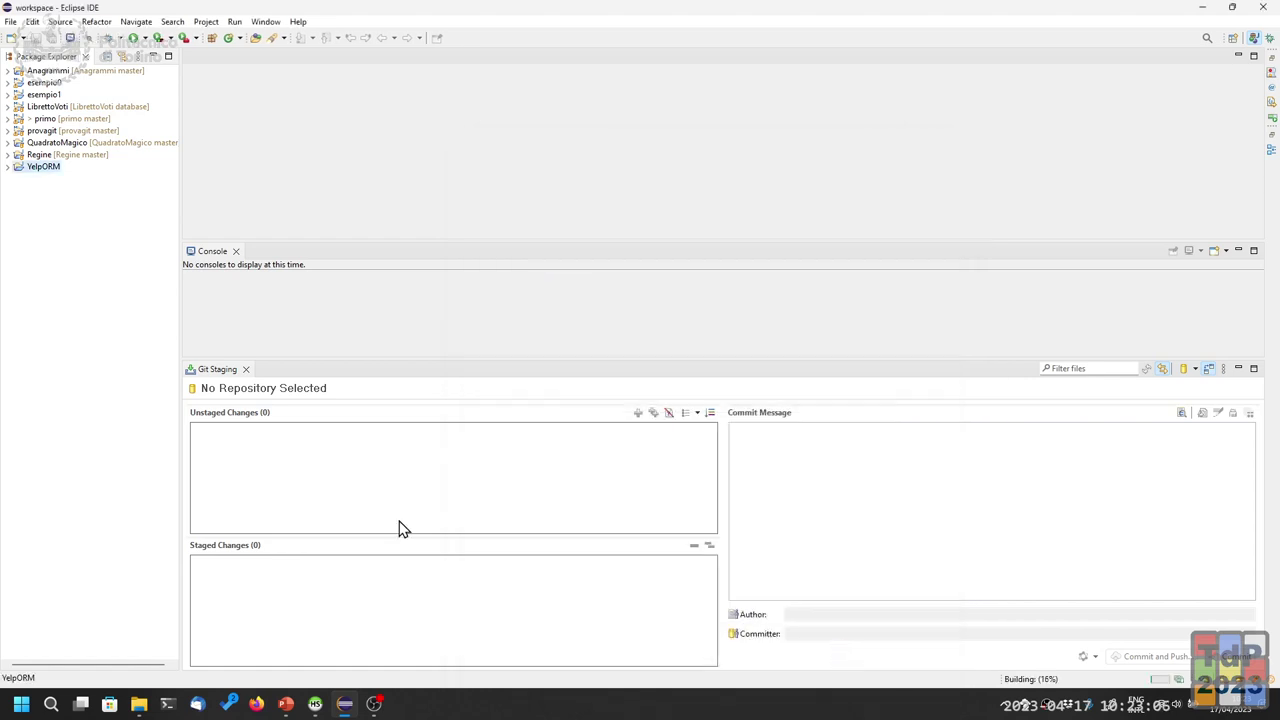
left_click(7, 167)
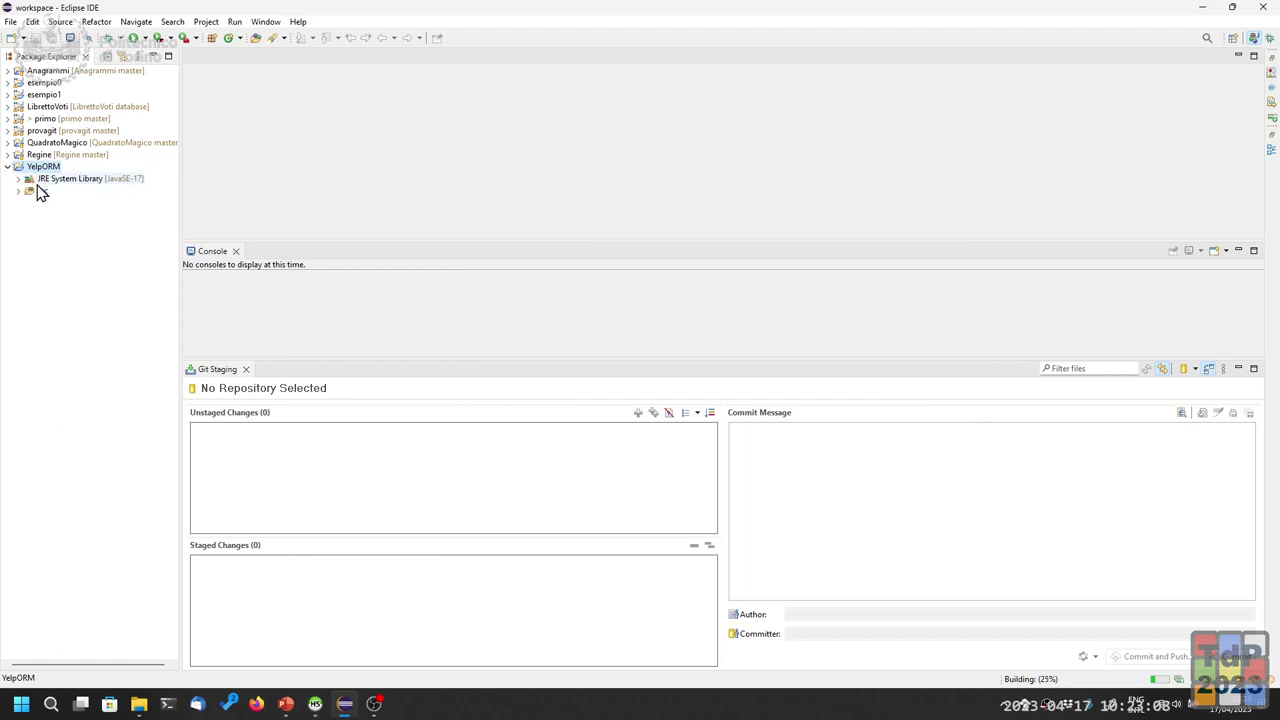
right_click(34, 199)
mouse_move(80, 200)
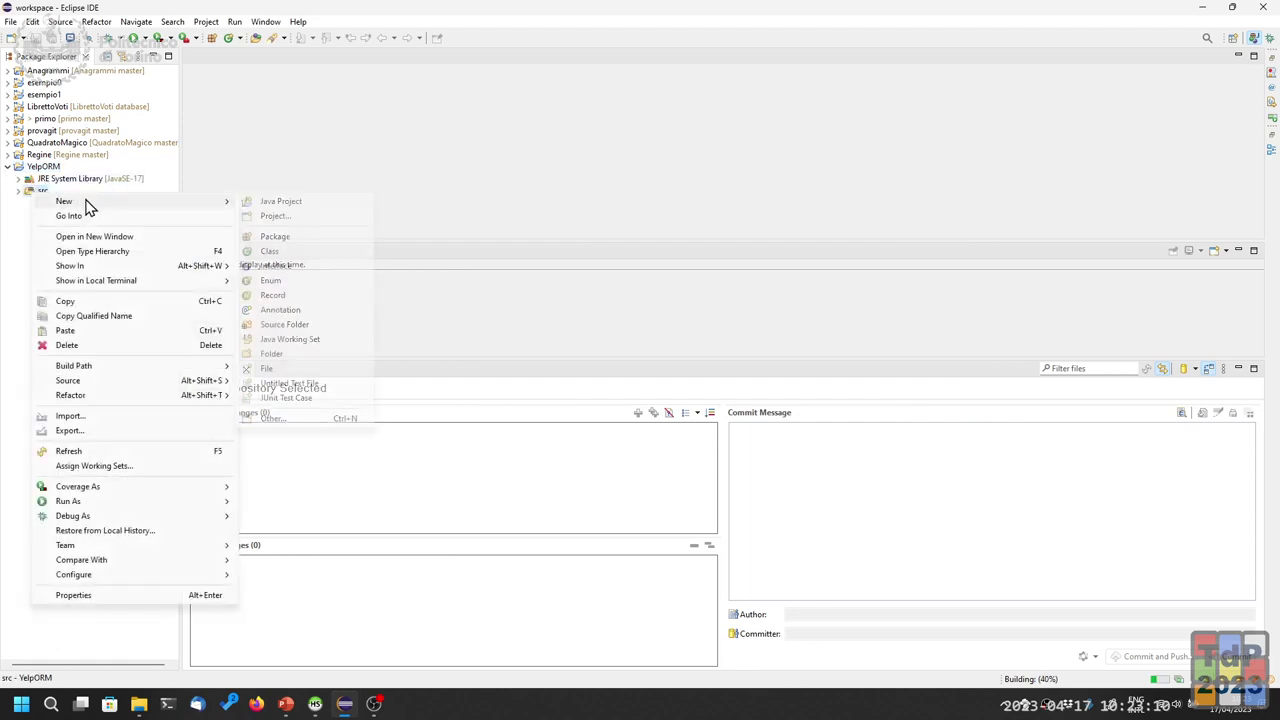
left_click(307, 254)
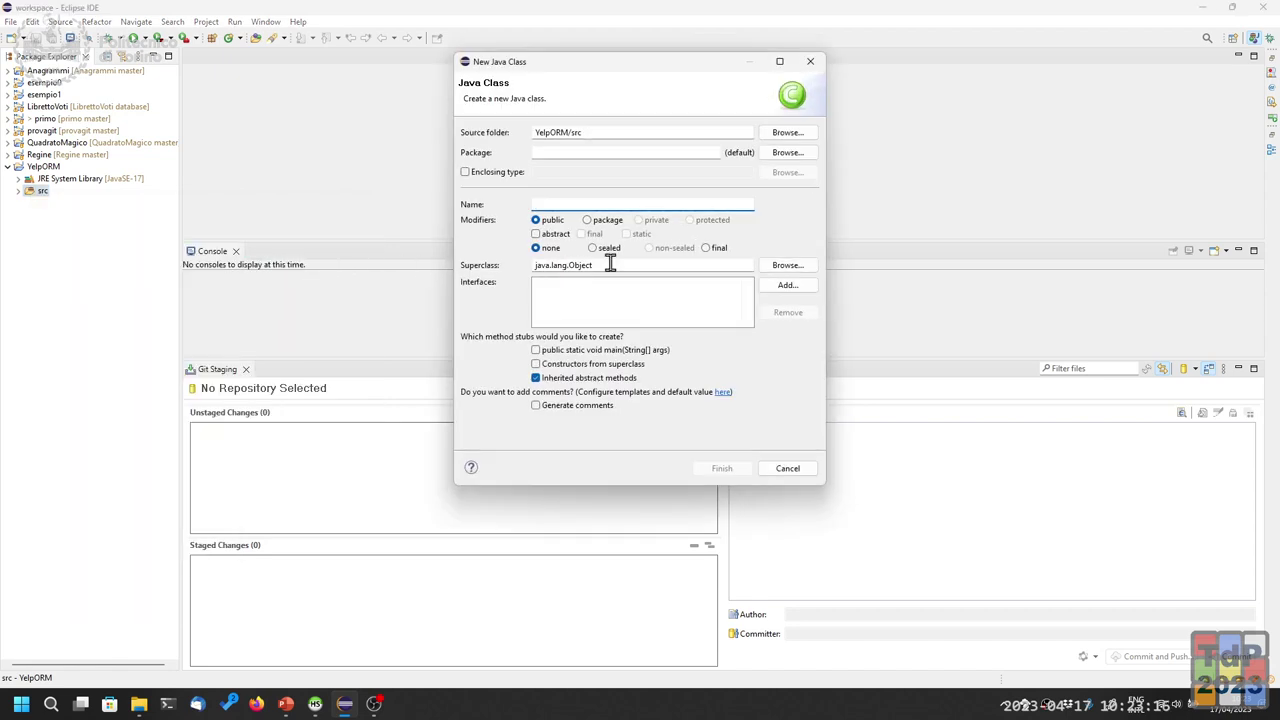
Create a package named it.polito.tdp.yelp.model in the src folder of YelpORM
right_click(42, 191)
mouse_move(80, 203)
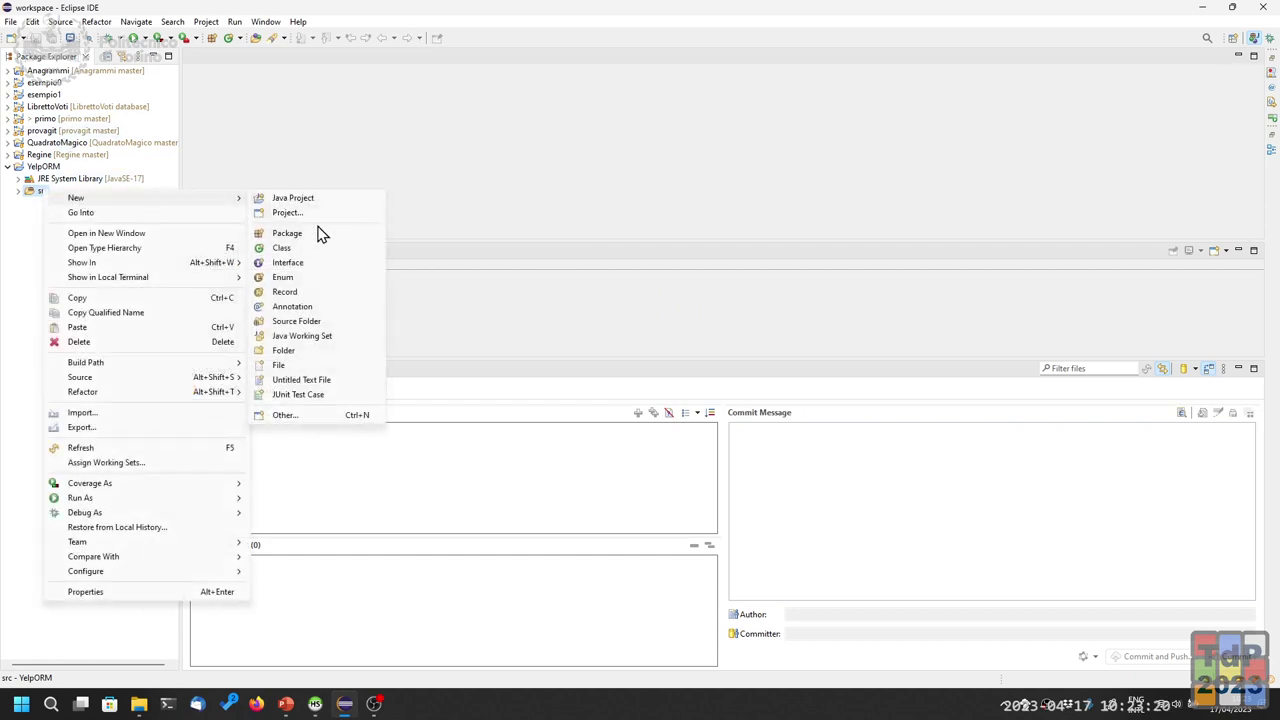
left_click(326, 236)
type("i")
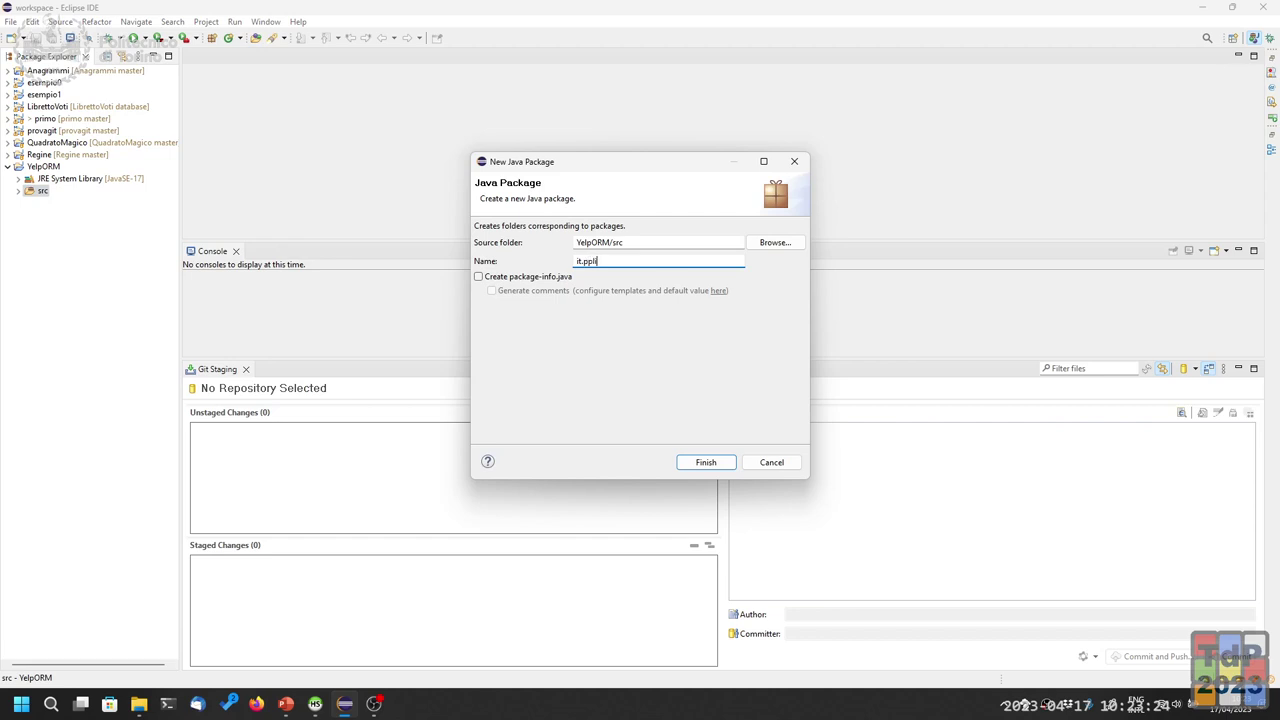
type("t.plolito.tdp.")
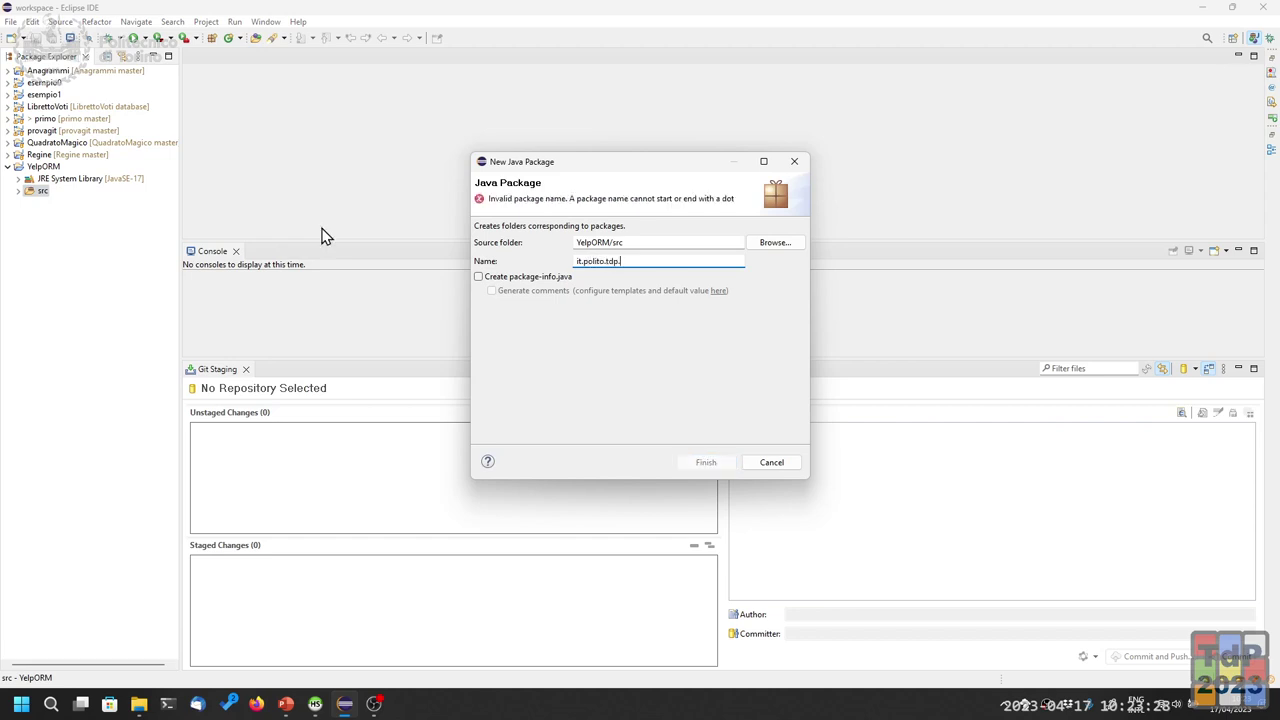
type("yelp.model")
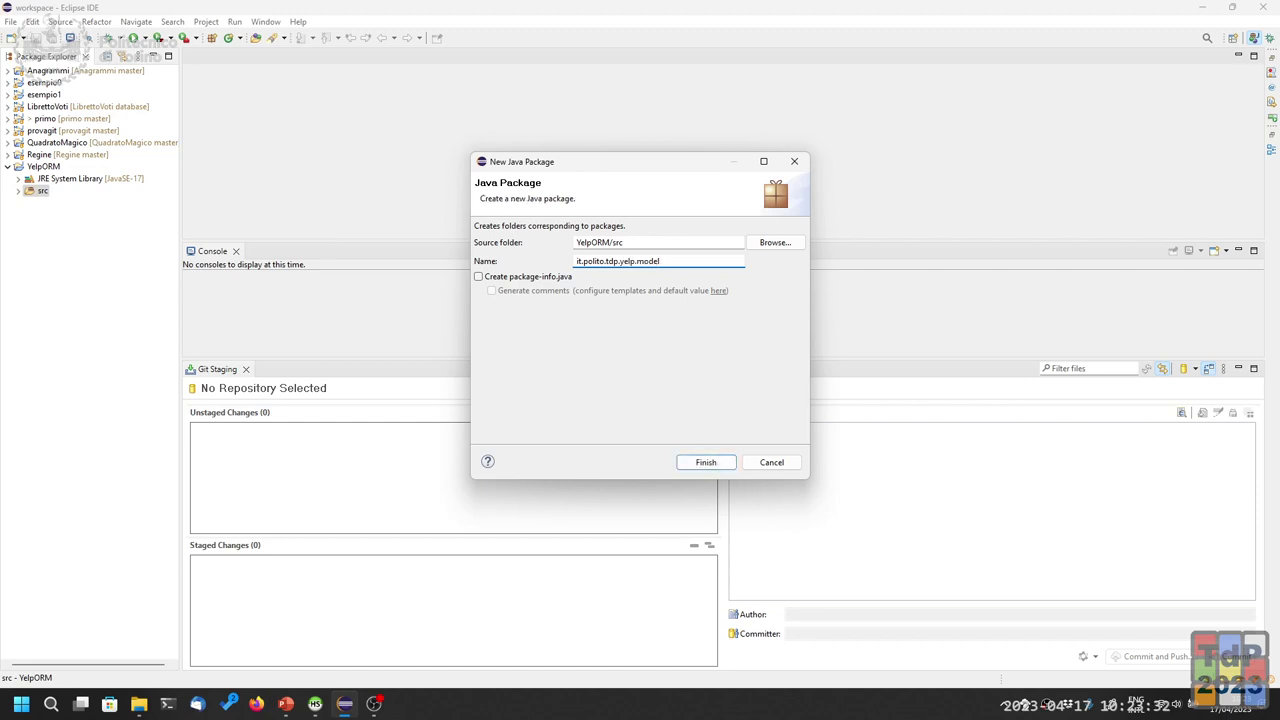
key("Return")
Add a second package named it.polito.tdp.yelp.db to the src folder
right_click(42, 191)
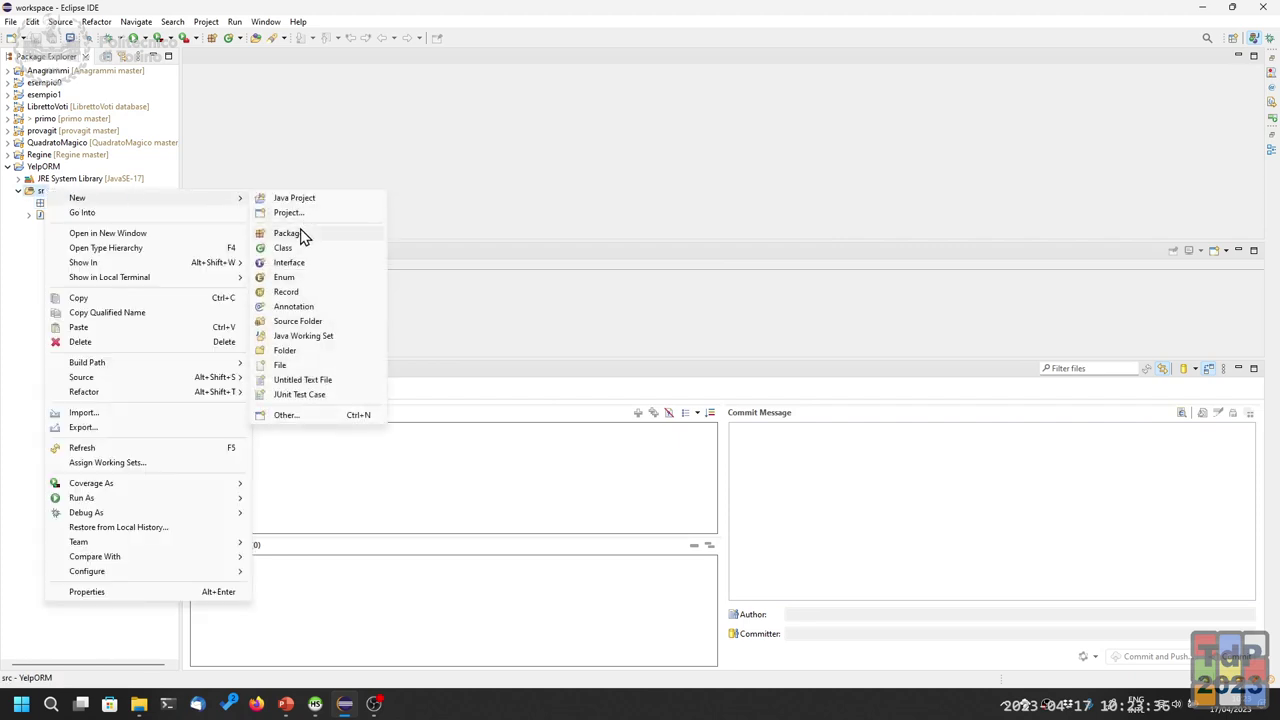
left_click(330, 233)
type("it.polito.i")
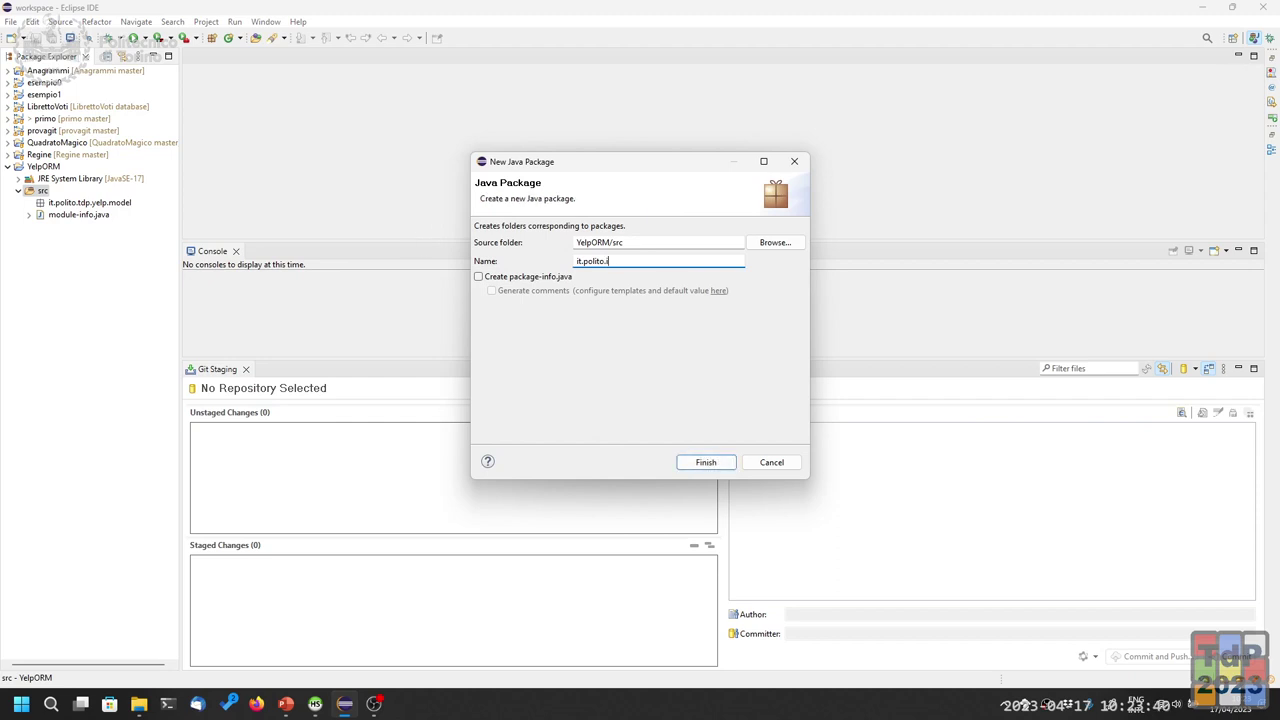
key("BackSpace")
key("BackSpace")
type("tdp.yelp.db")
key("Return")
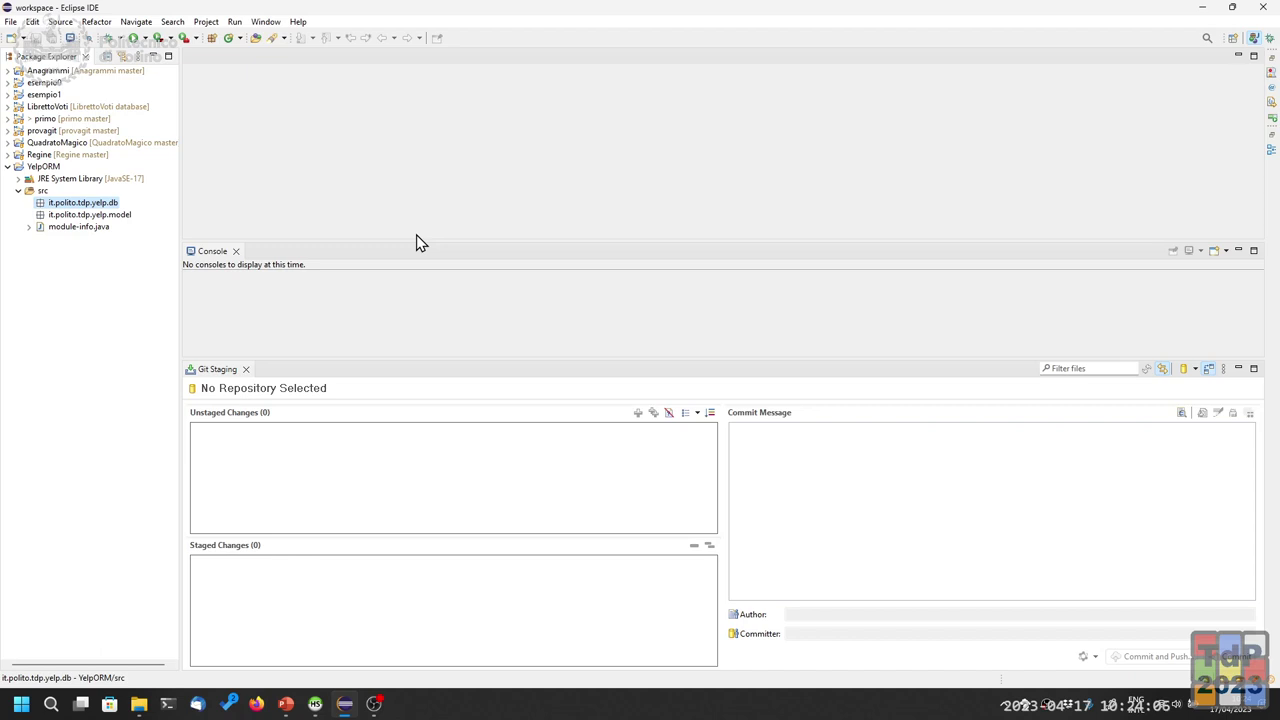
Consult the "Tables → POJO ORM rules" slide and return to the Eclipse workspace
mouse_move(374, 706)
key("alt+Tab")
key("alt+Tab")
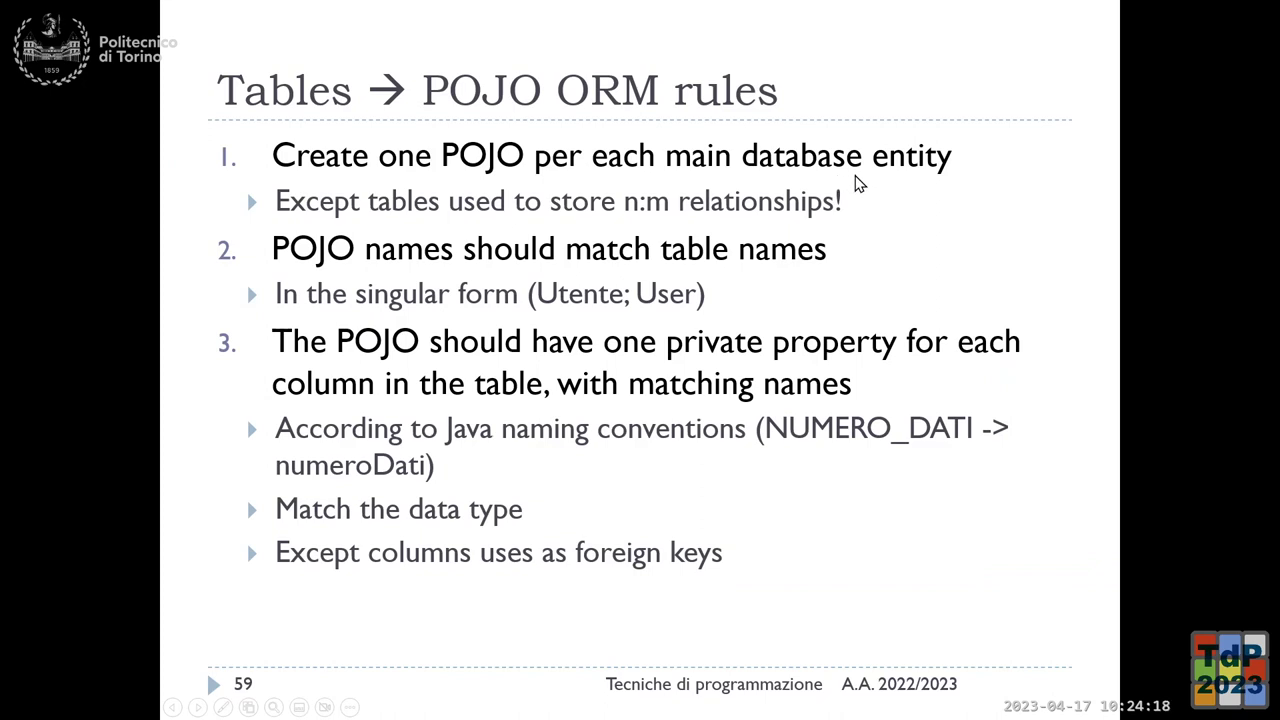
key("alt+Tab")
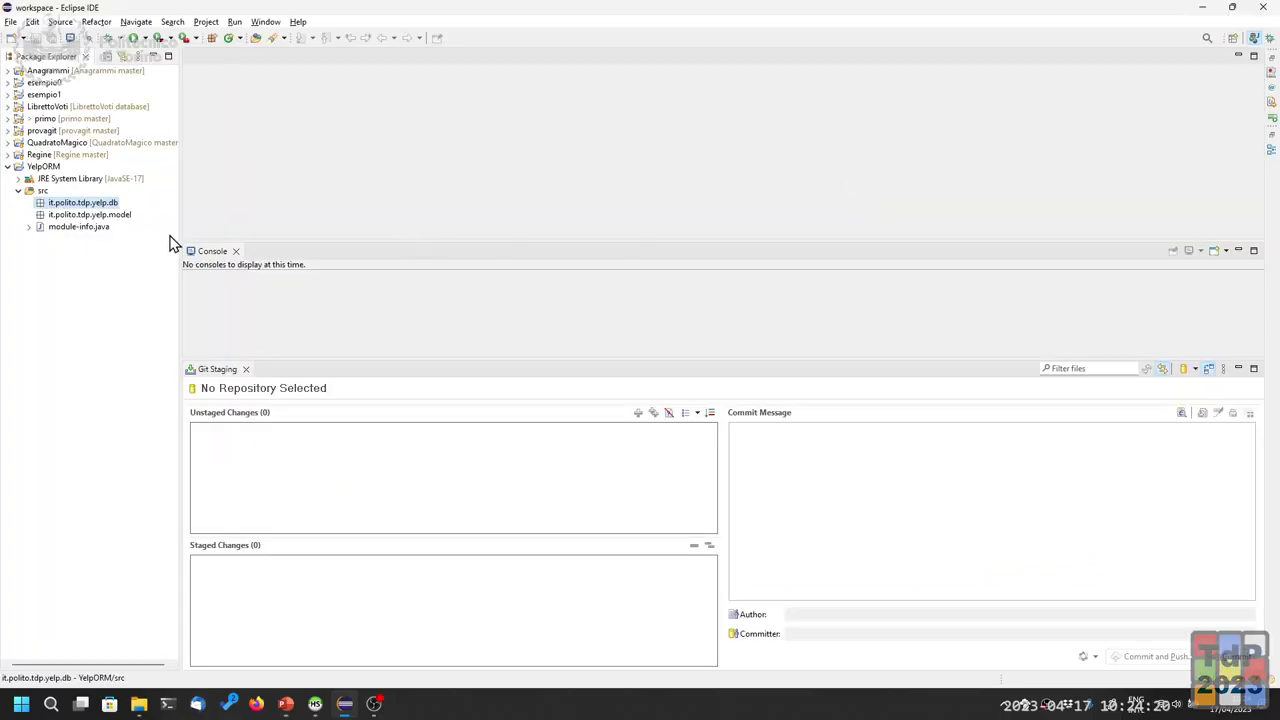
Select the it.polito.tdp.yelp.model package and minimize the Git Staging view
left_click(105, 215)
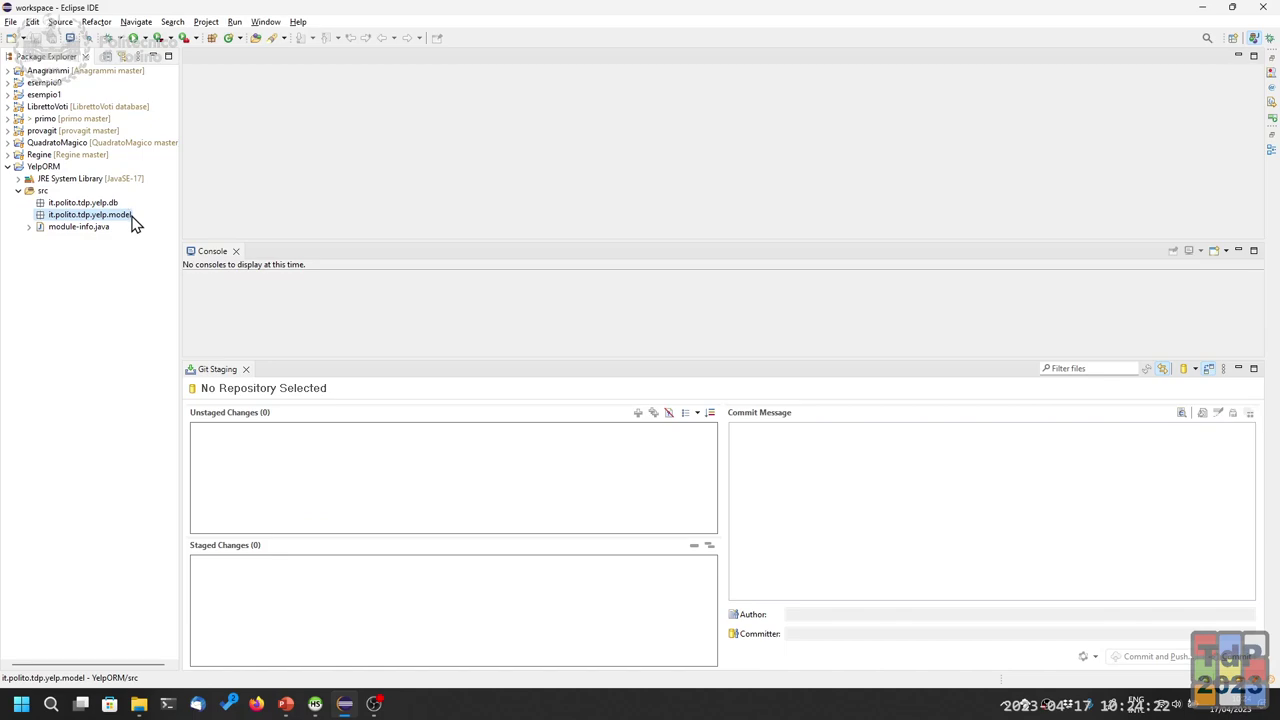
left_click(1236, 371)
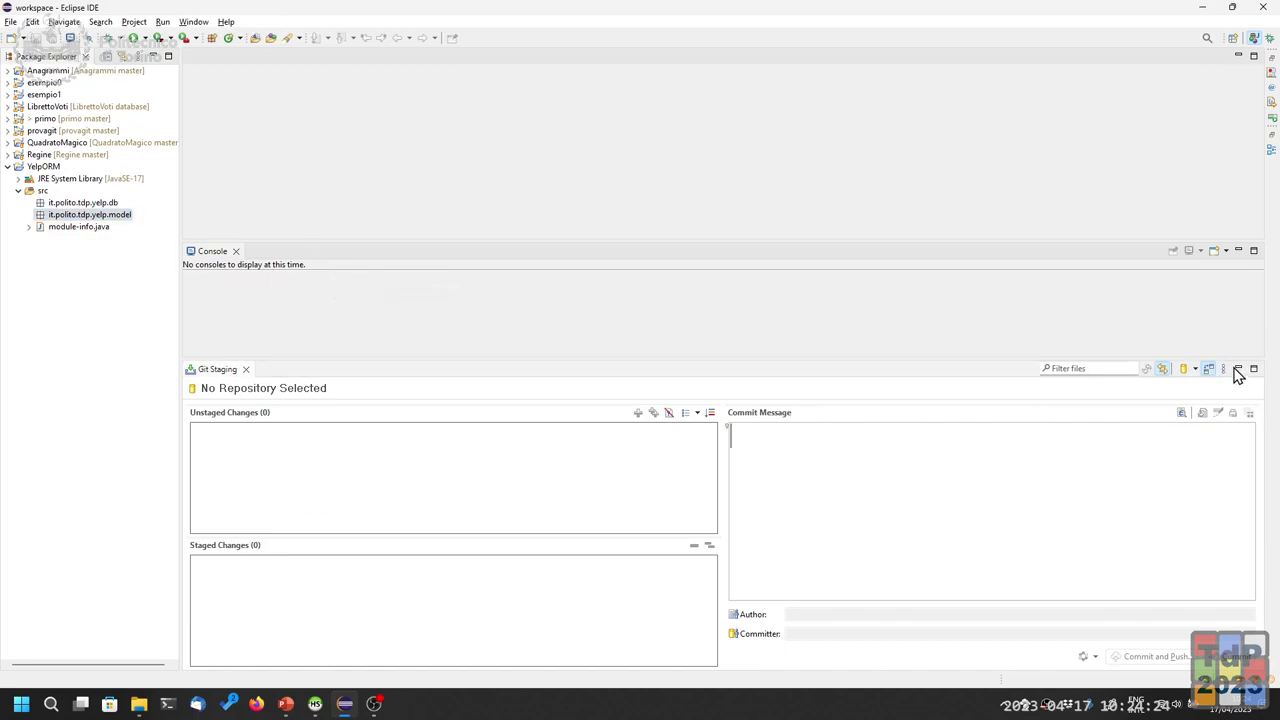
left_click(1237, 370)
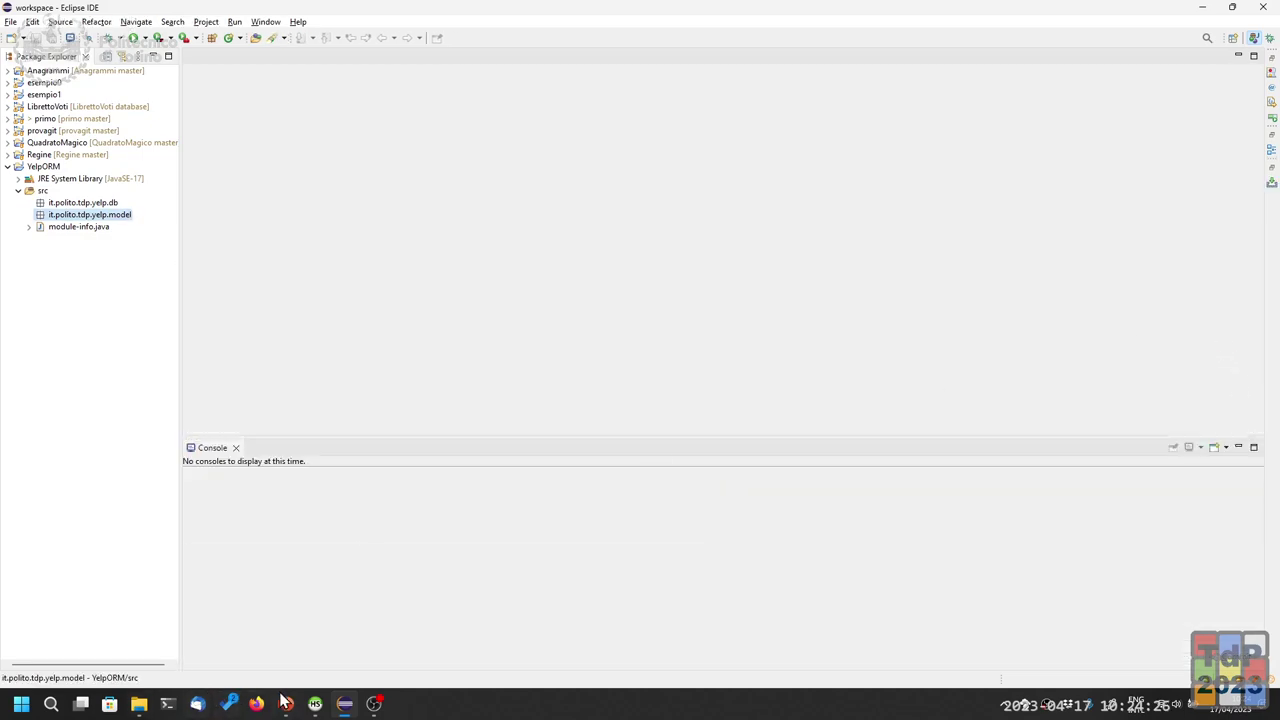
Switch to HeidiSQL, examine the data rows of the reviews table, and return to Eclipse
left_click(314, 703)
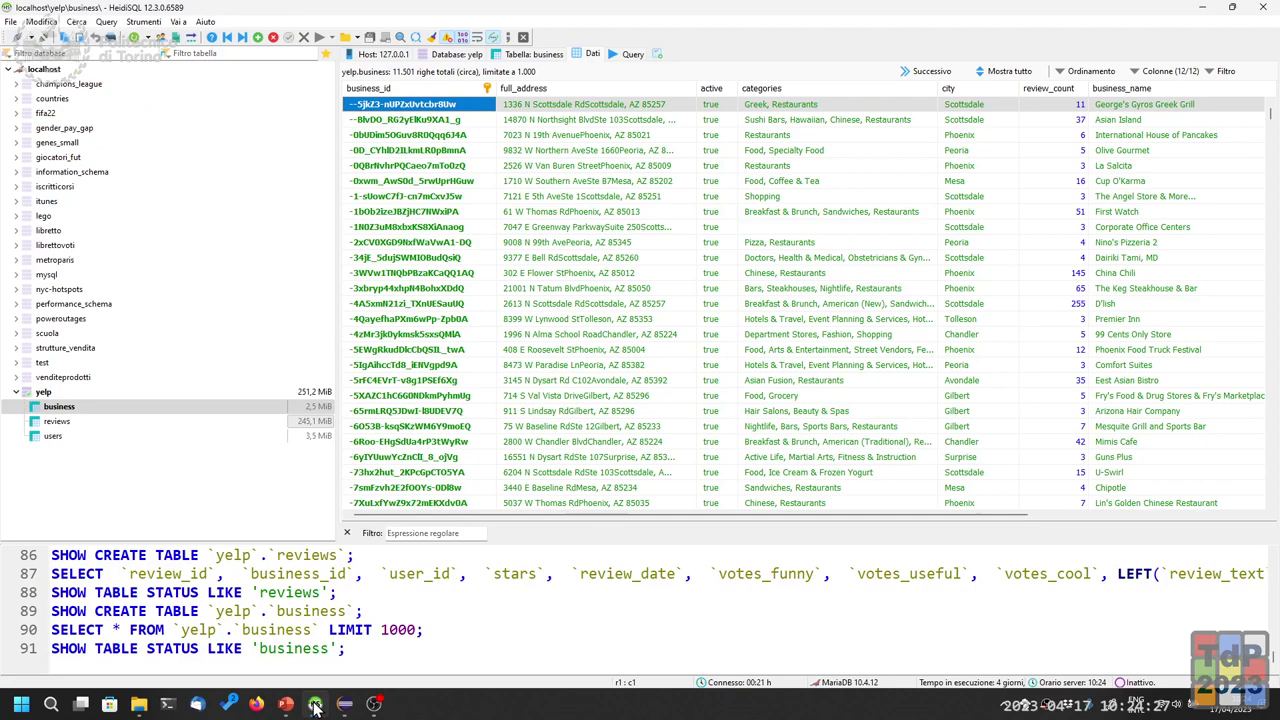
left_click(75, 425)
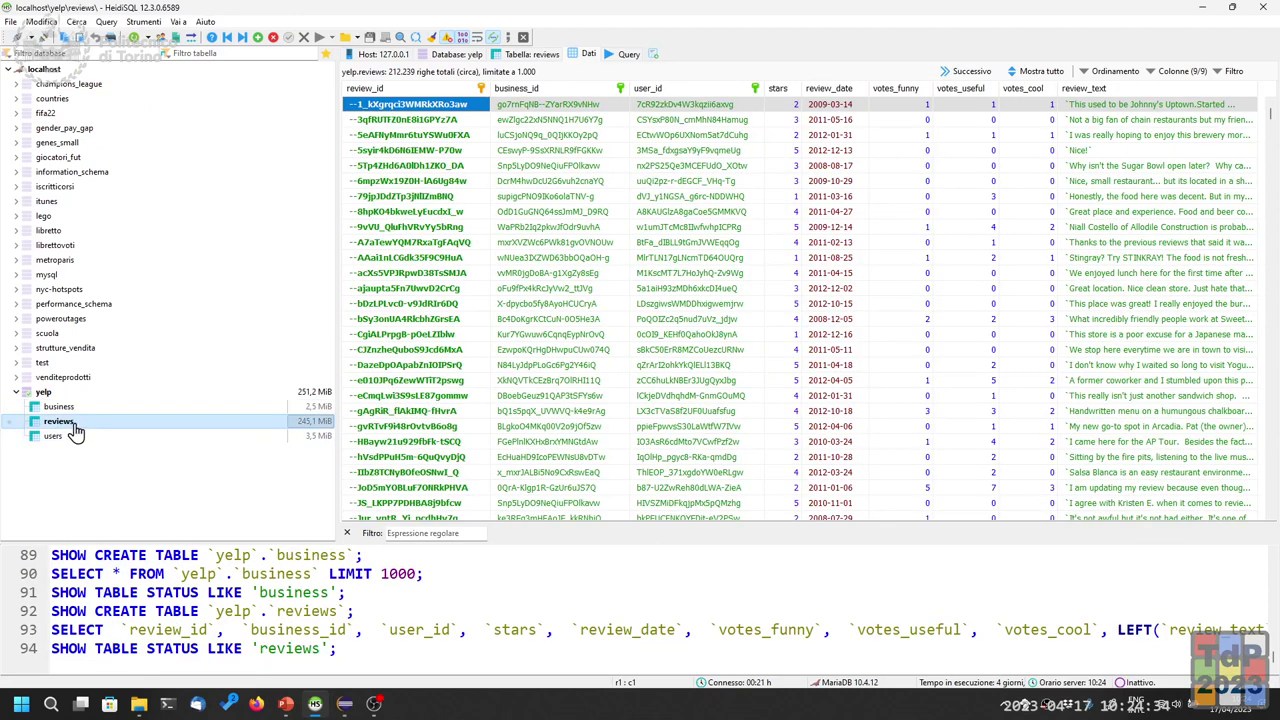
left_click(245, 423)
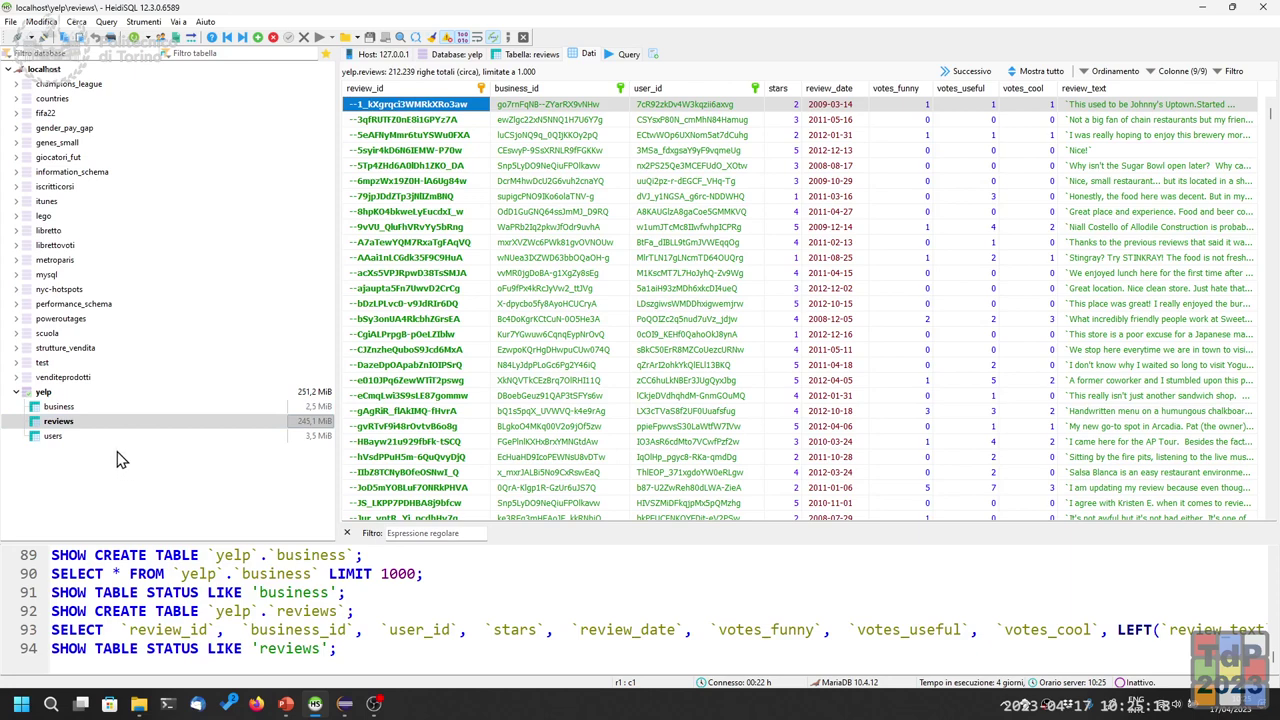
key("alt+Tab")
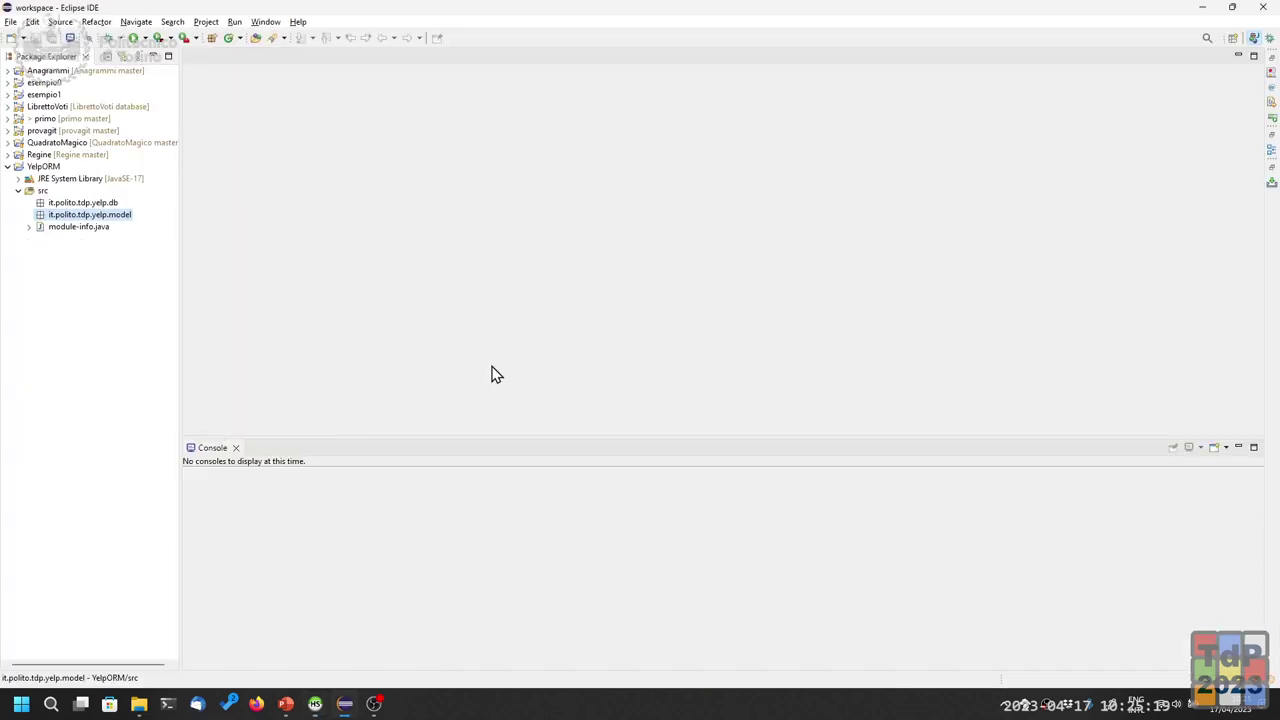
Create a public Java class named Business in the it.polito.tdp.yelp.model package, checking the yelp table names in HeidiSQL
right_click(110, 224)
mouse_move(300, 228)
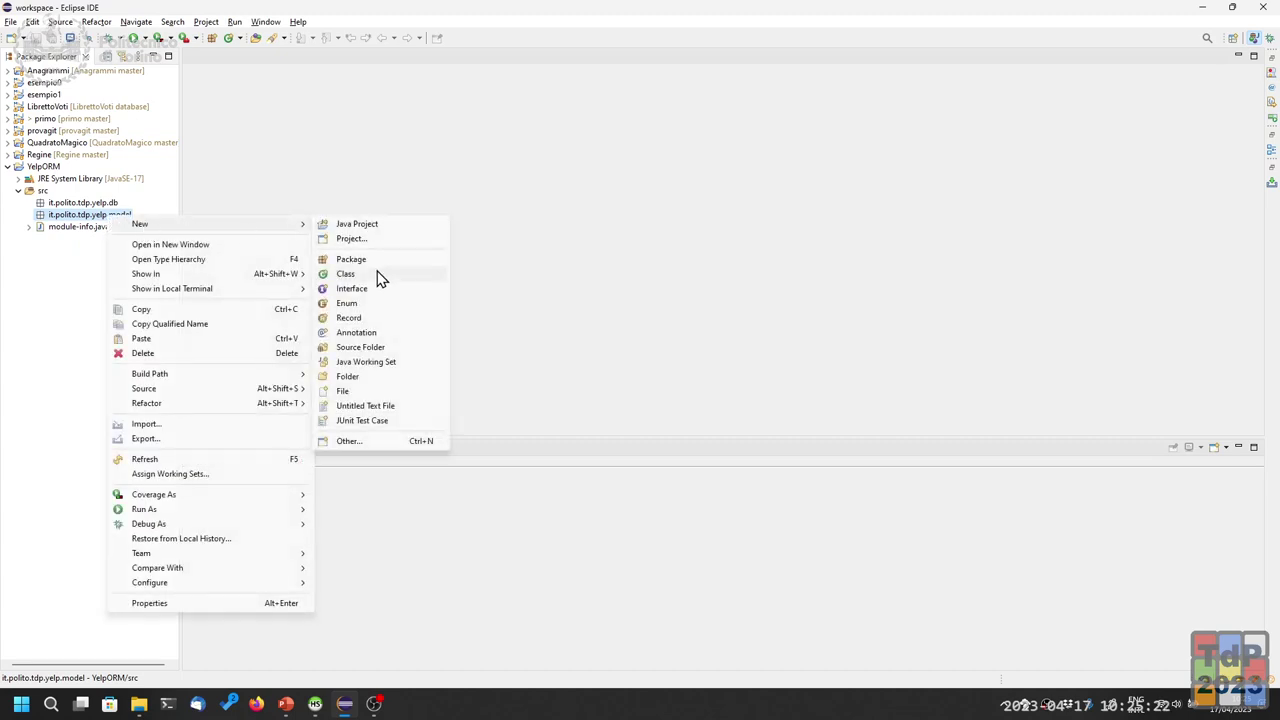
left_click(346, 274)
type("Business")
key("alt+Tab")
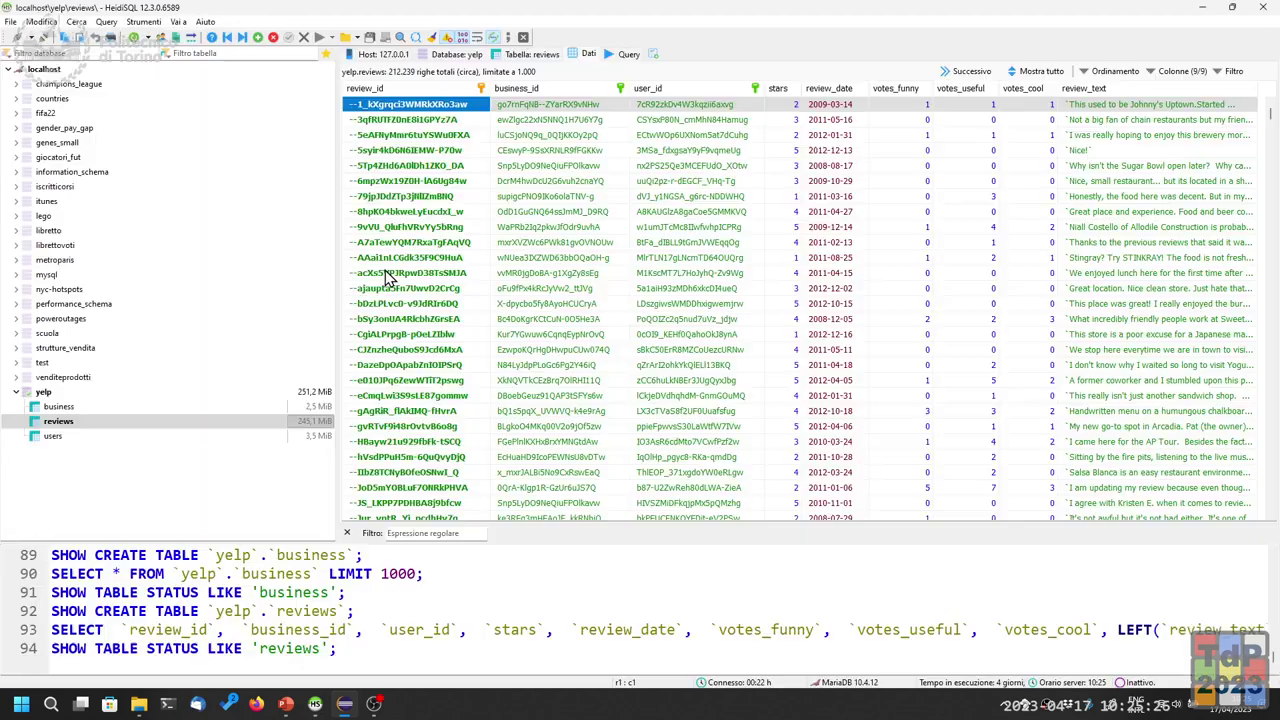
left_click(177, 421)
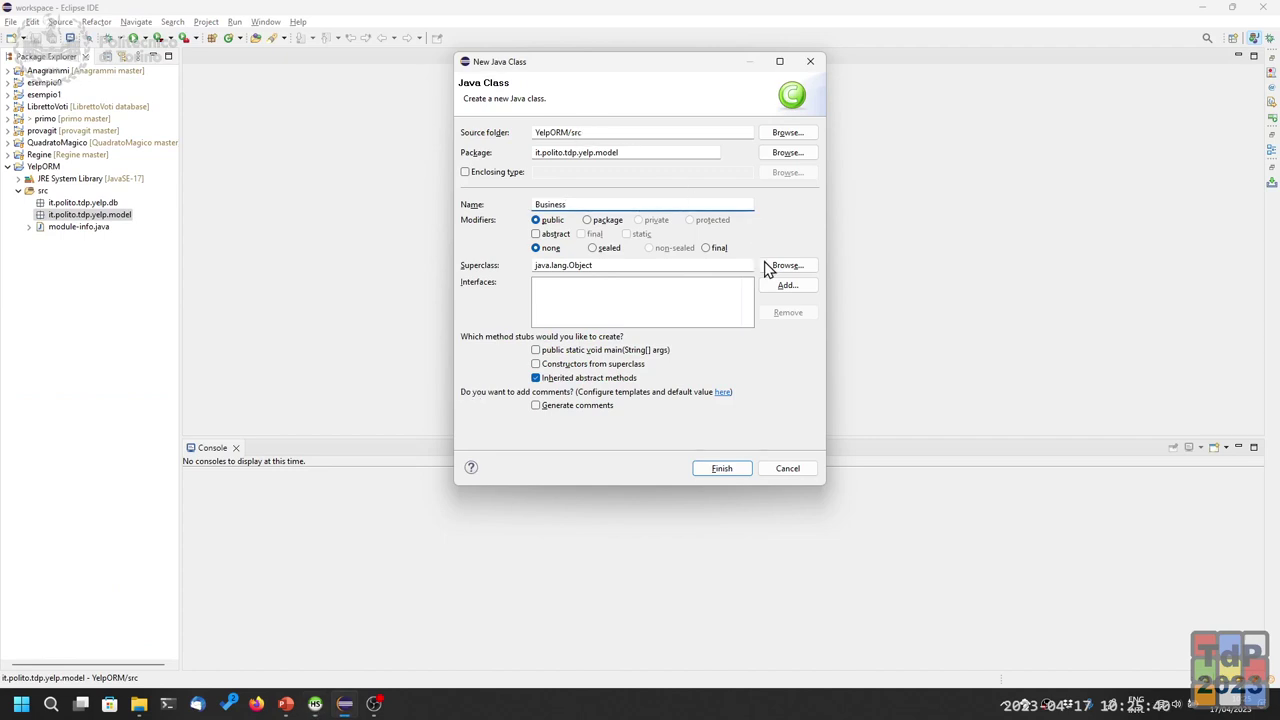
left_click(720, 471)
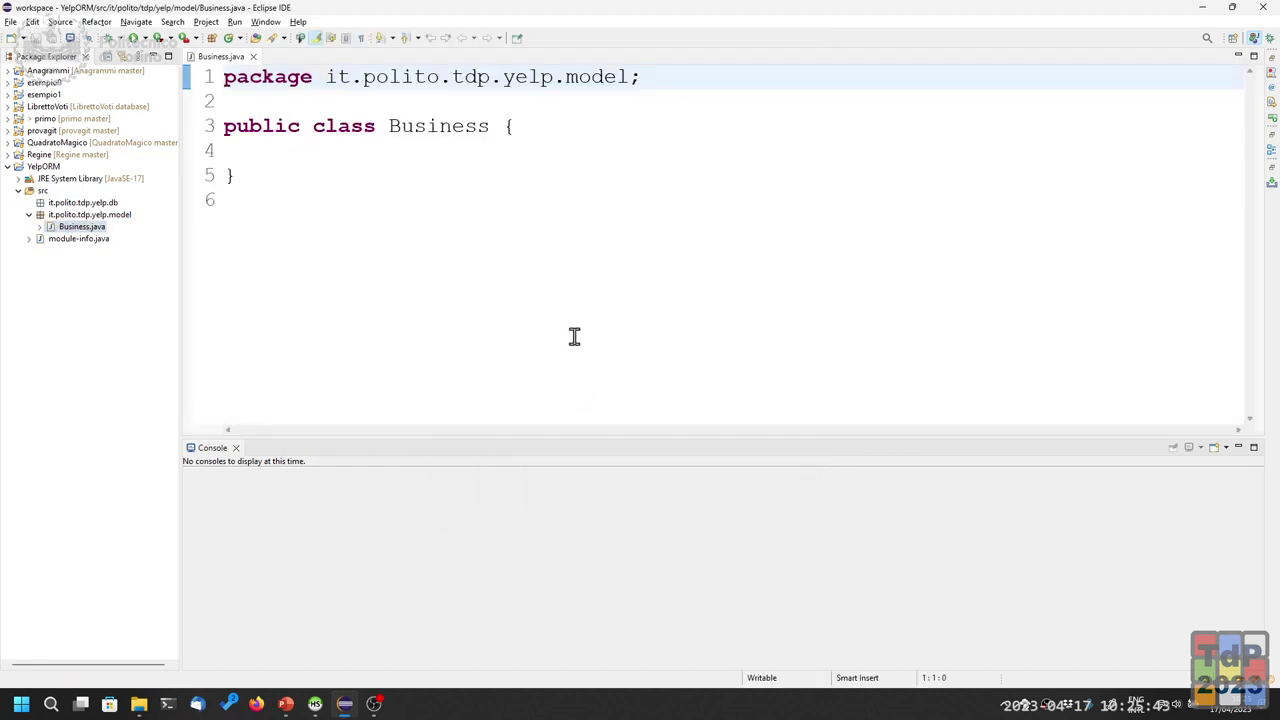
Prepare the Business class body with a single indented empty line for its fields
left_click(593, 122)
key("Return")
key("Return")
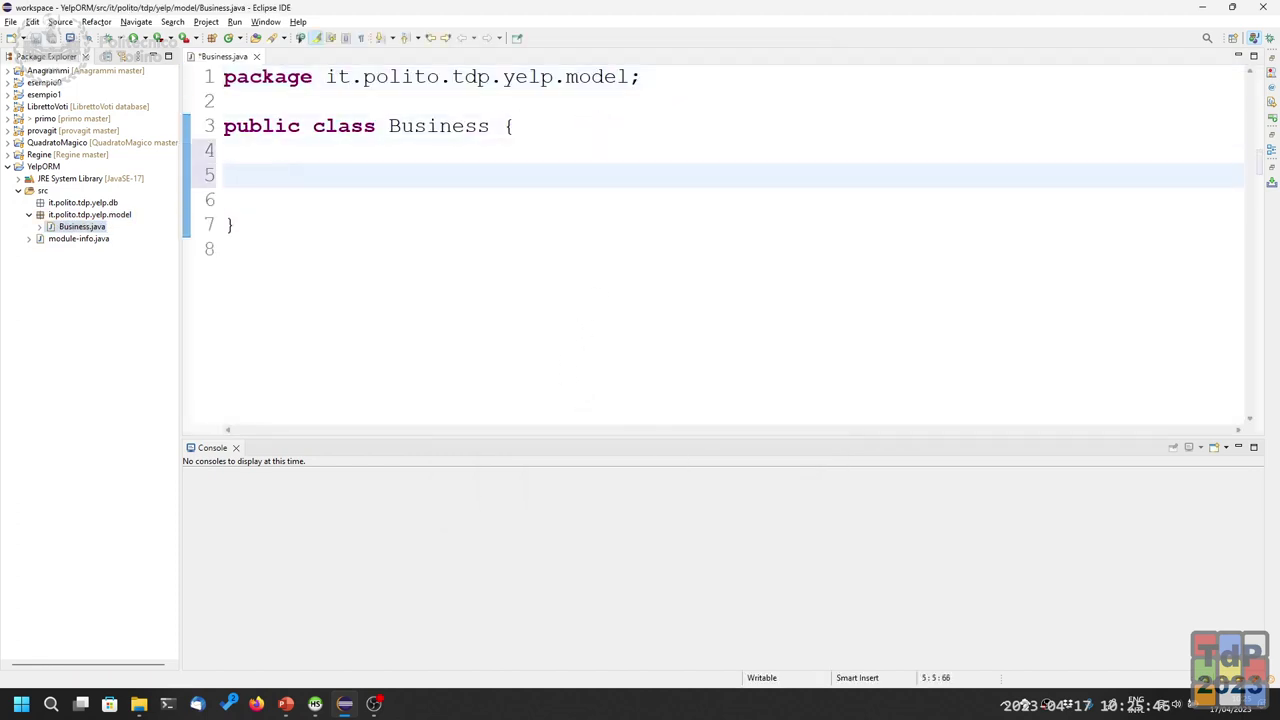
key("Delete")
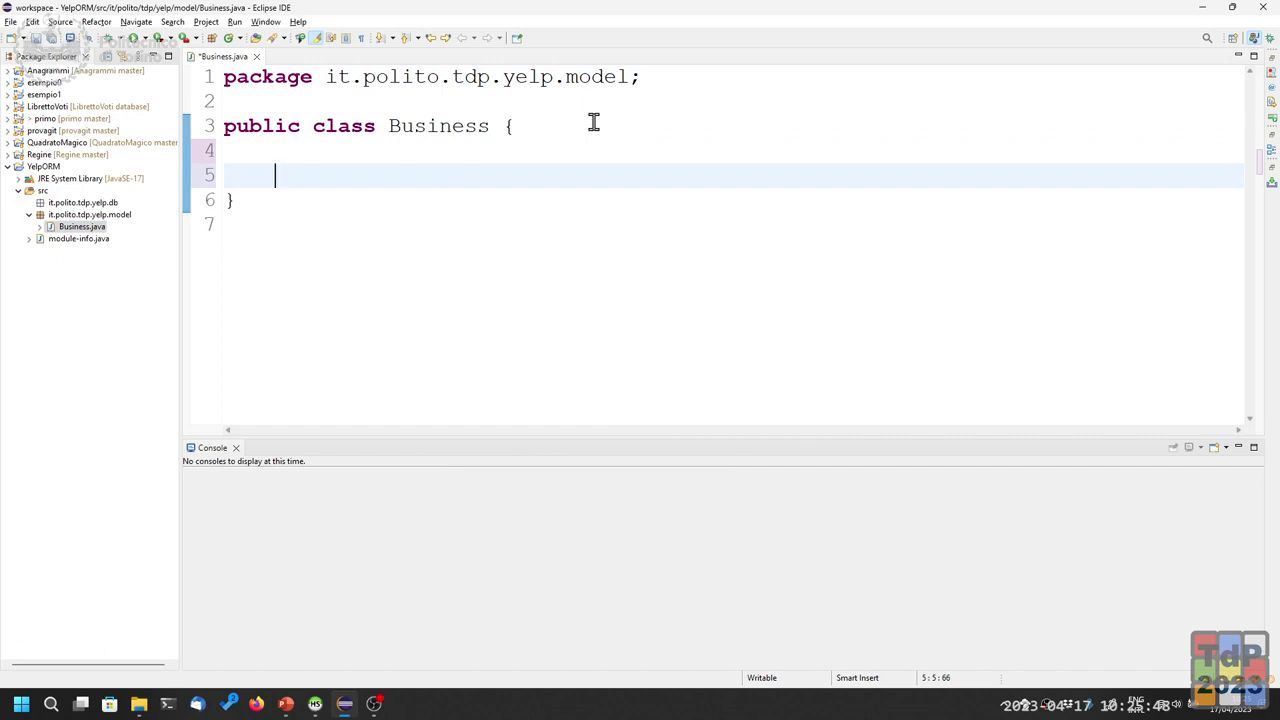
key("BackSpace")
key("BackSpace")
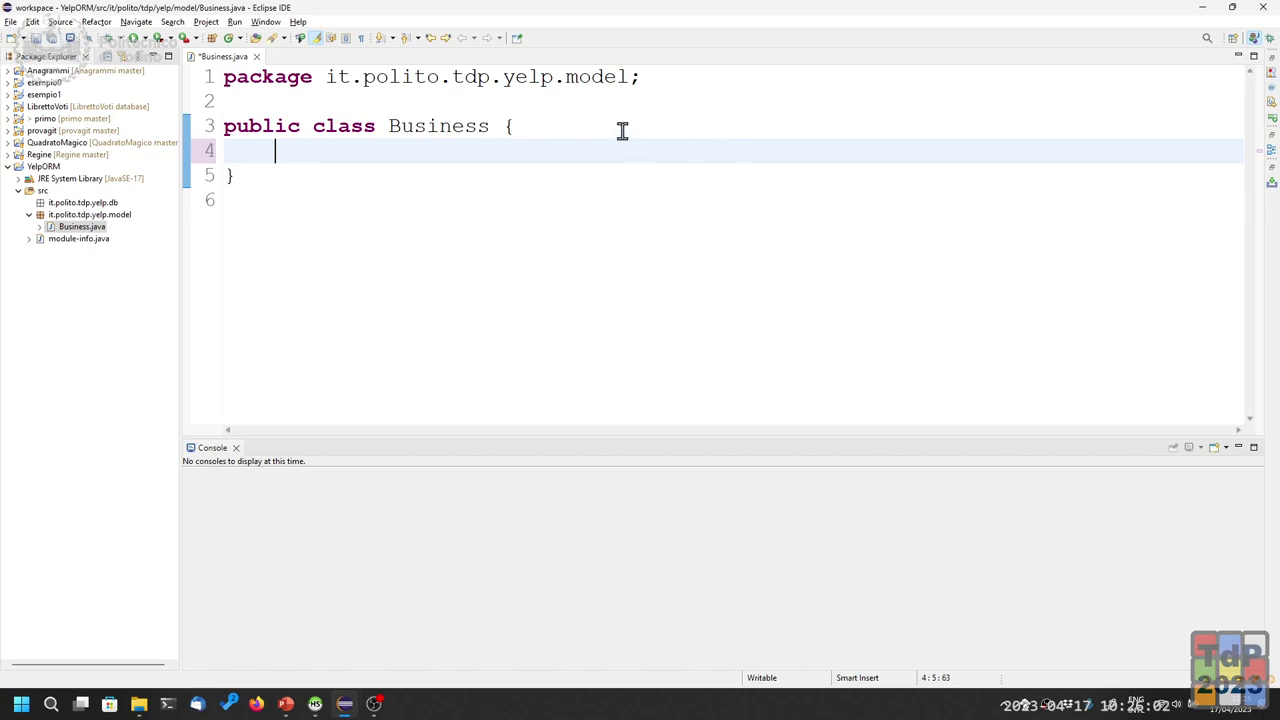
Switch to HeidiSQL and examine the column names and data types in the business table definition
key("alt+Tab")
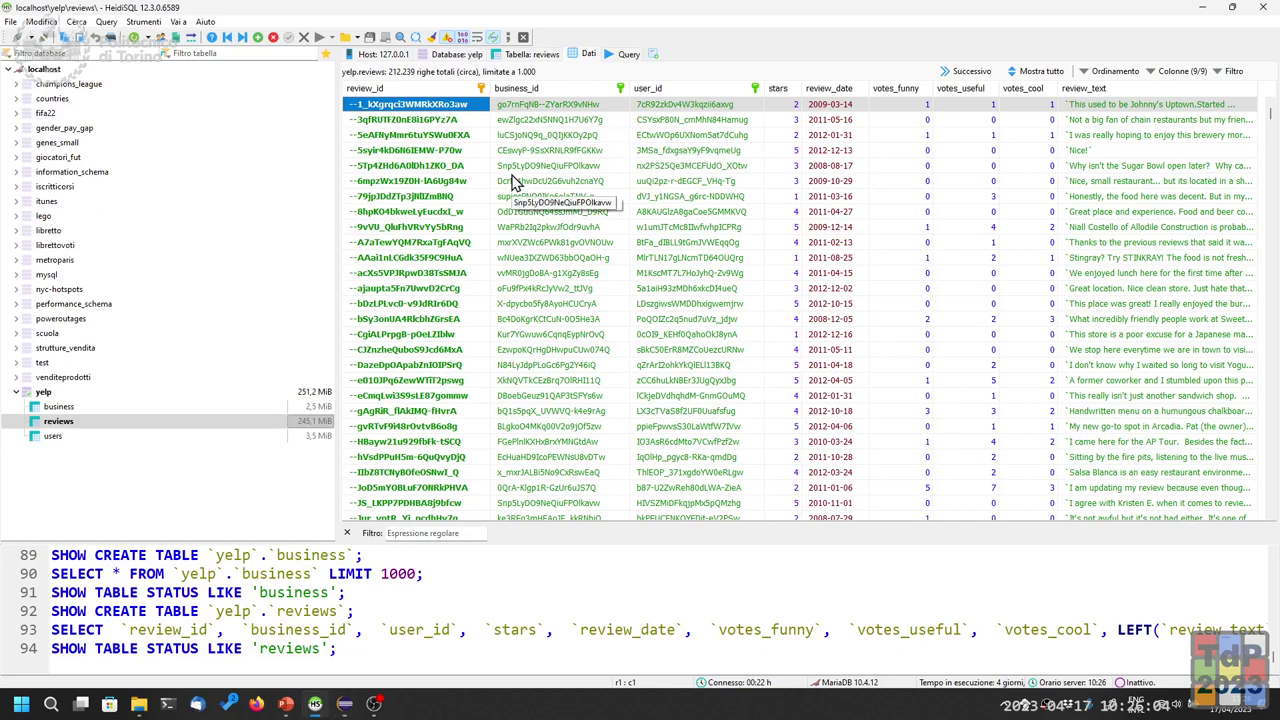
left_click(70, 408)
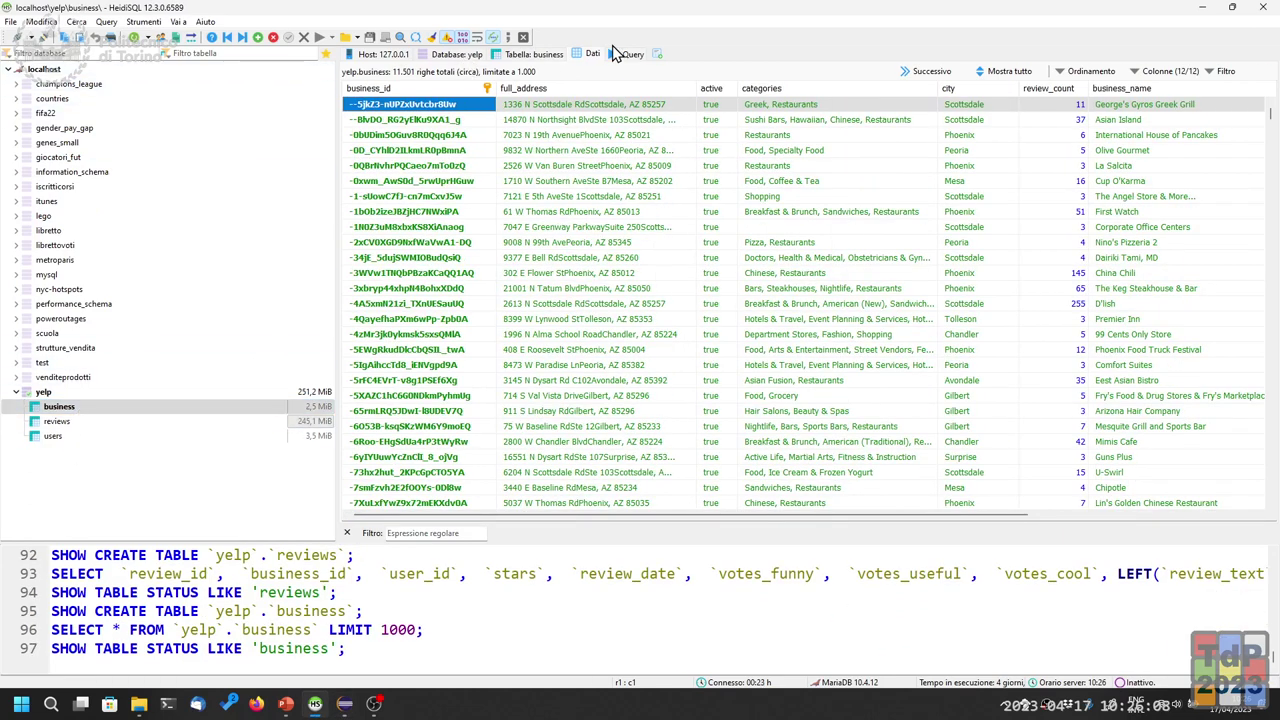
left_click(530, 54)
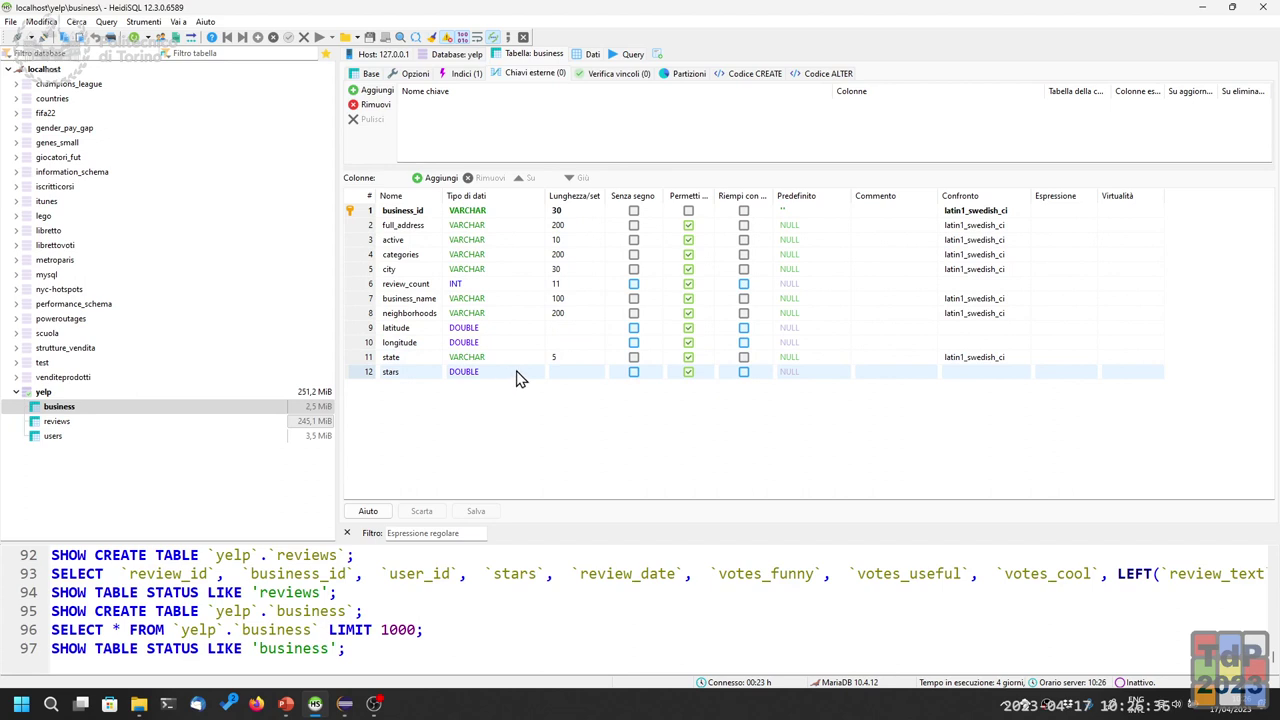
key("Up")
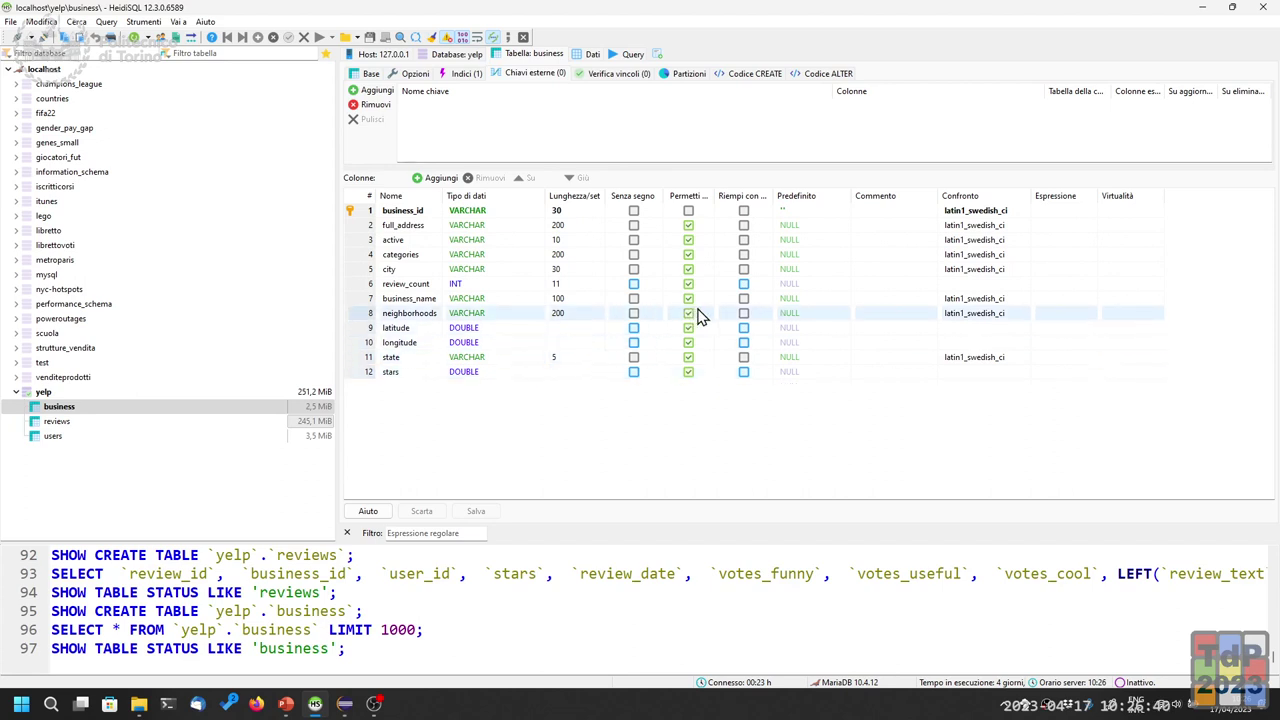
key("Up")
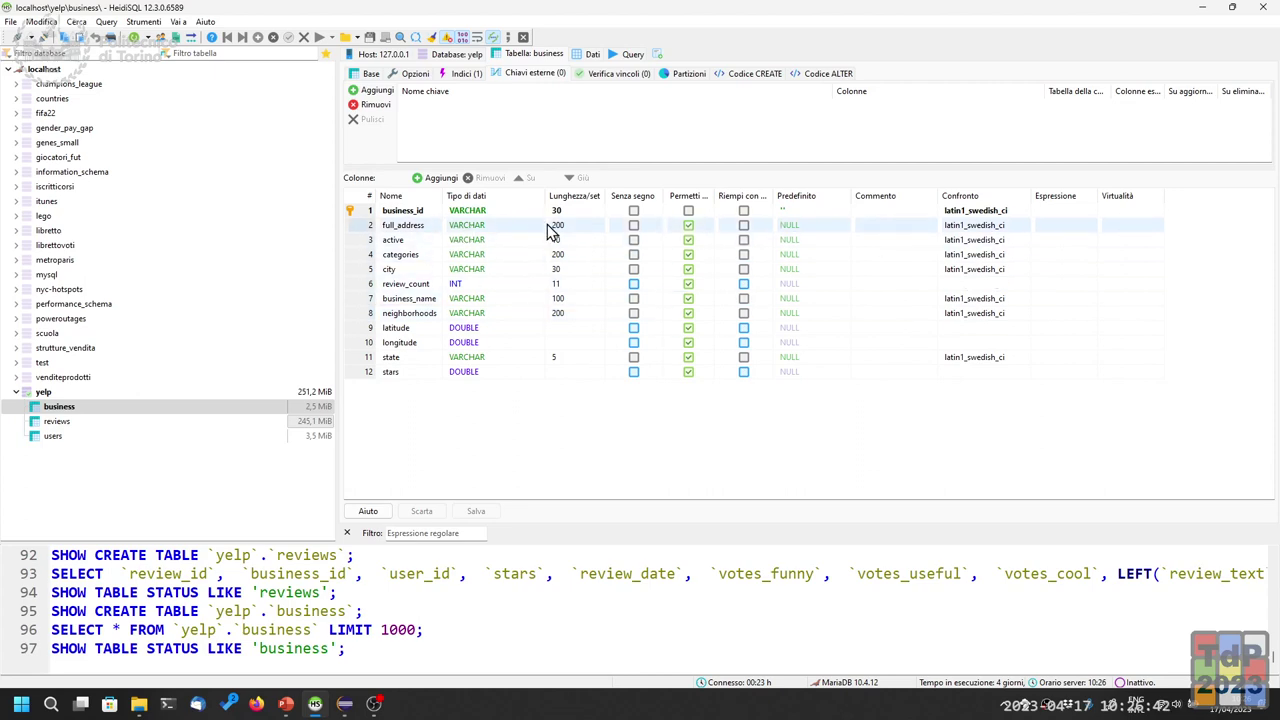
Return to Eclipse and declare a private String field businessId in the Business class, followed by a new line
key("alt+Tab")
key("alt+Tab")
key("alt+Tab")
type("pr")
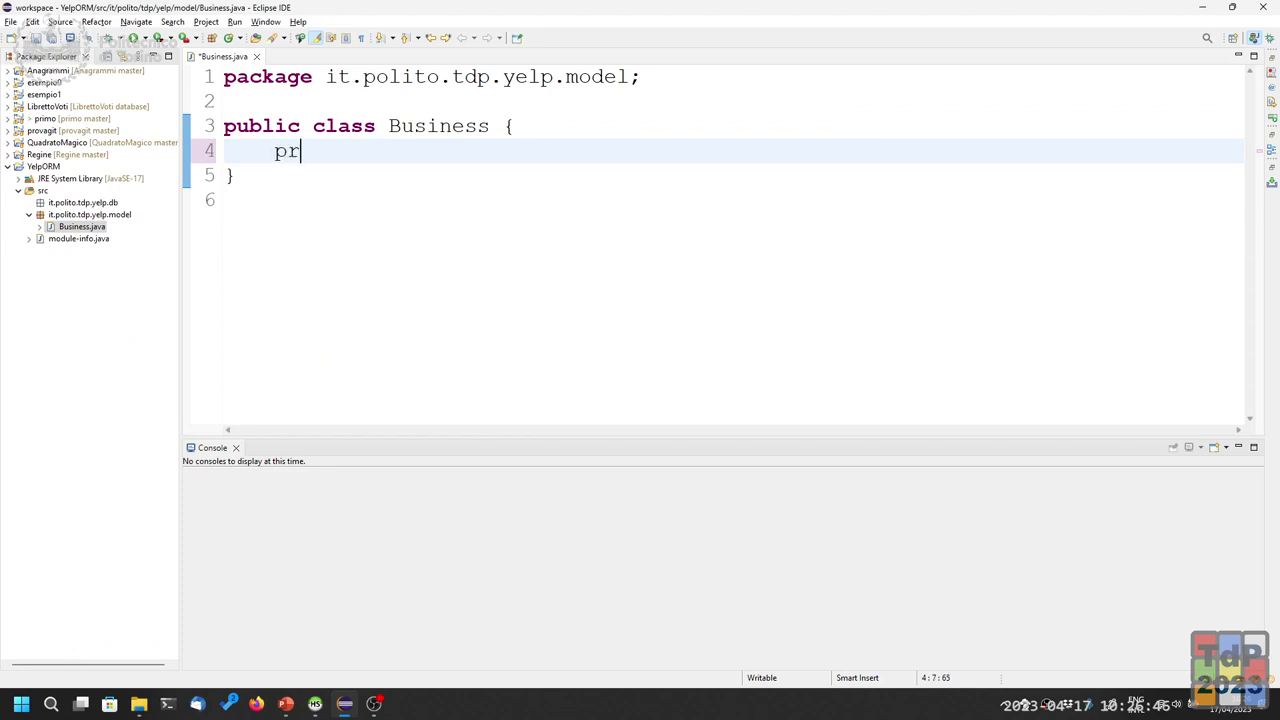
type("ivate Stringa")
key("BackSpace")
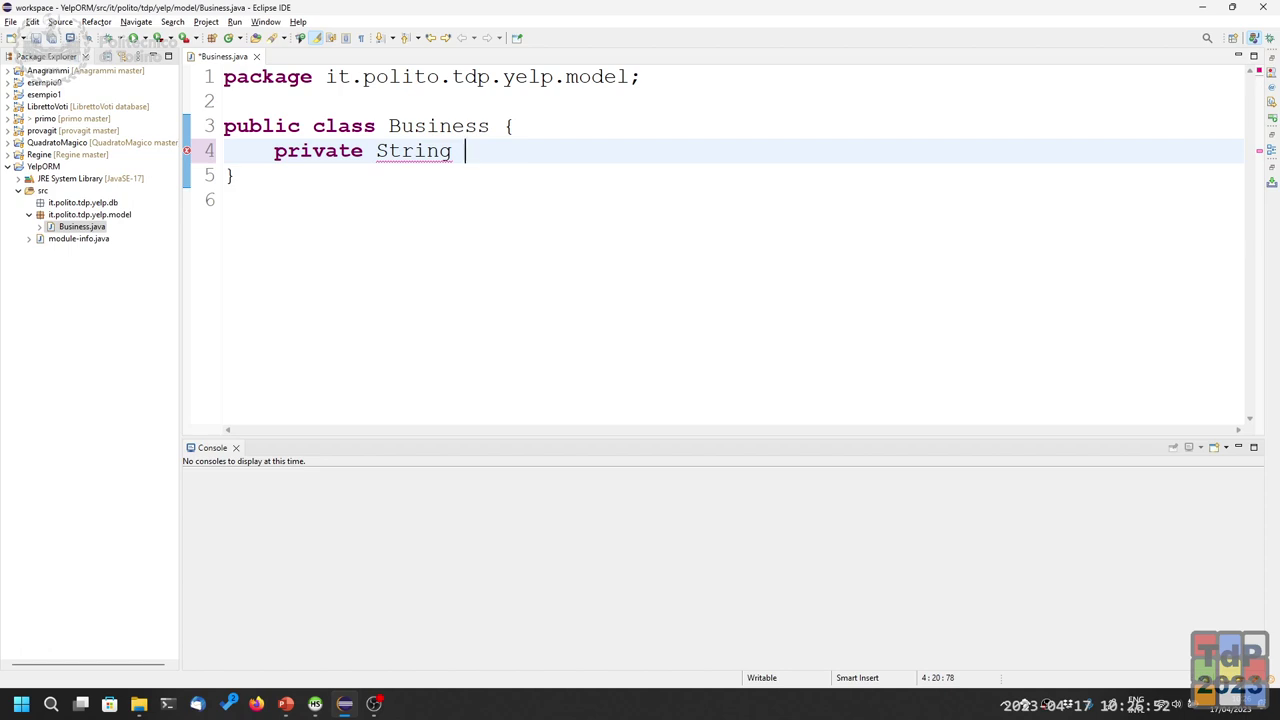
type("busi")
key("BackSpace")
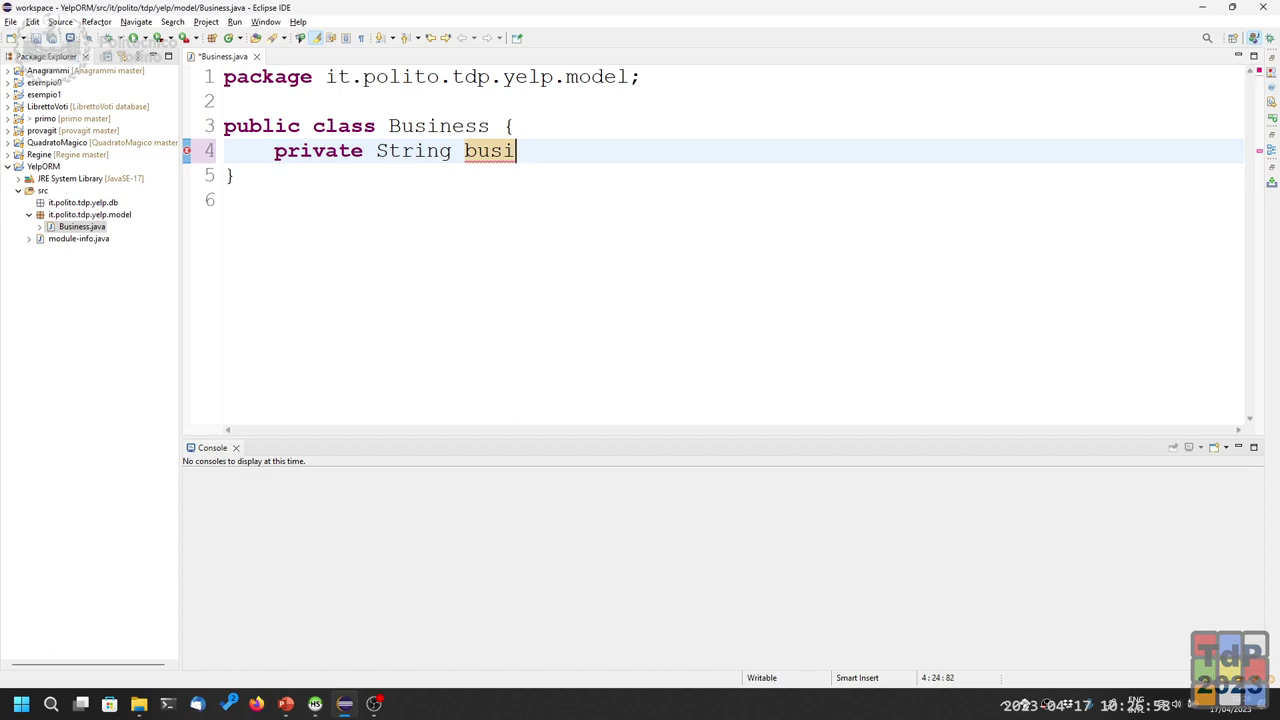
type("essss")
key("BackSpace")
key("BackSpace")
key("BackSpace")
type("sId")
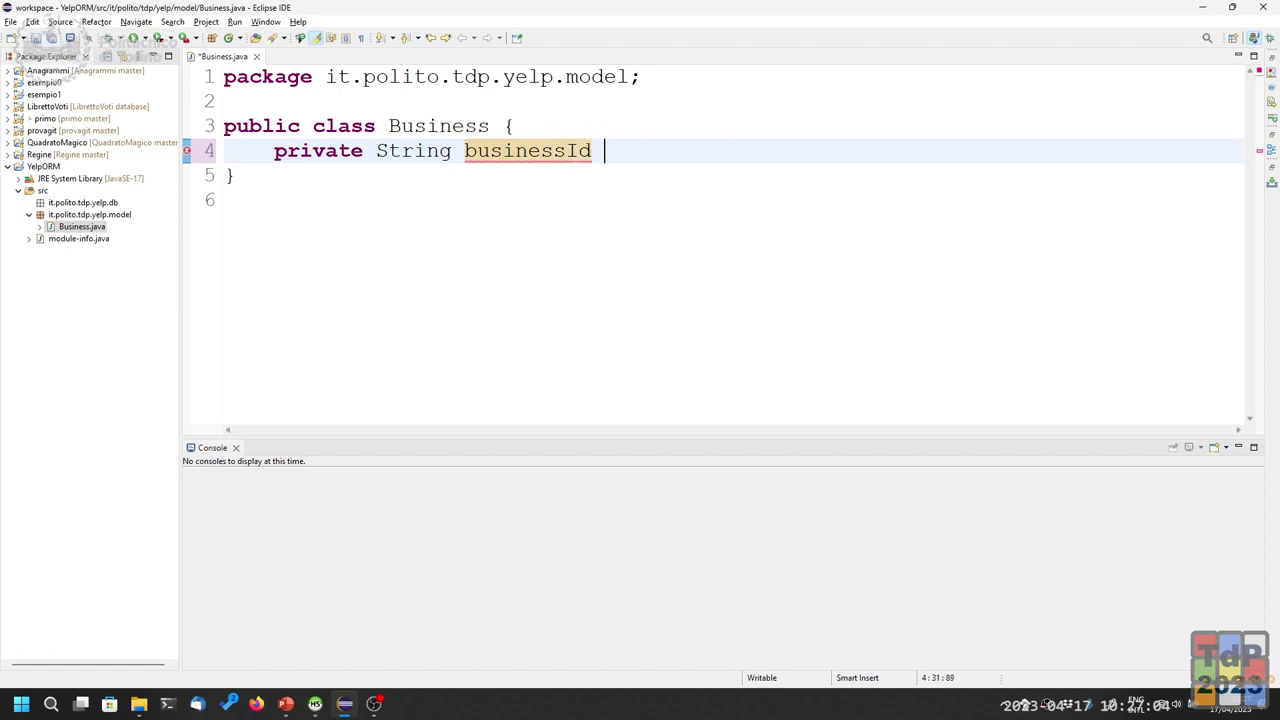
type(" ;")
key("Return")
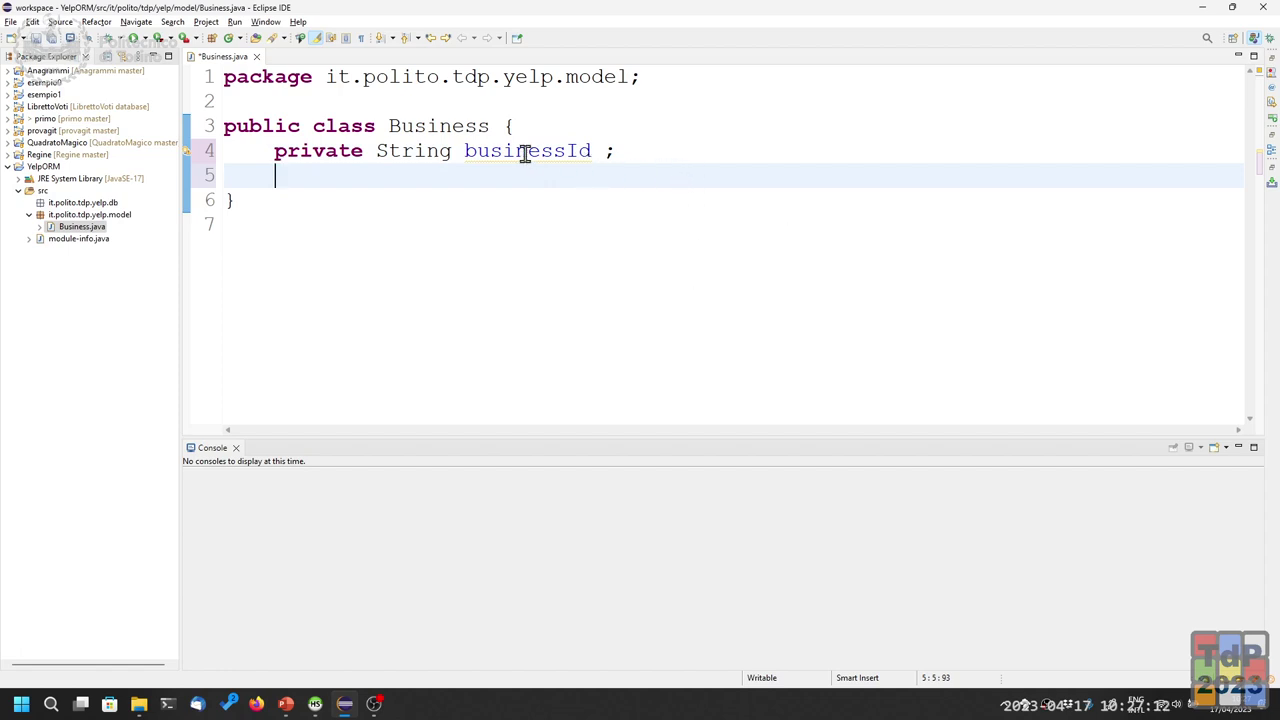
Check the second column of the business table in HeidiSQL, and declare a private String field fullAddress in the Business class in Eclipse
mouse_move(520, 150)
key("alt+Tab")
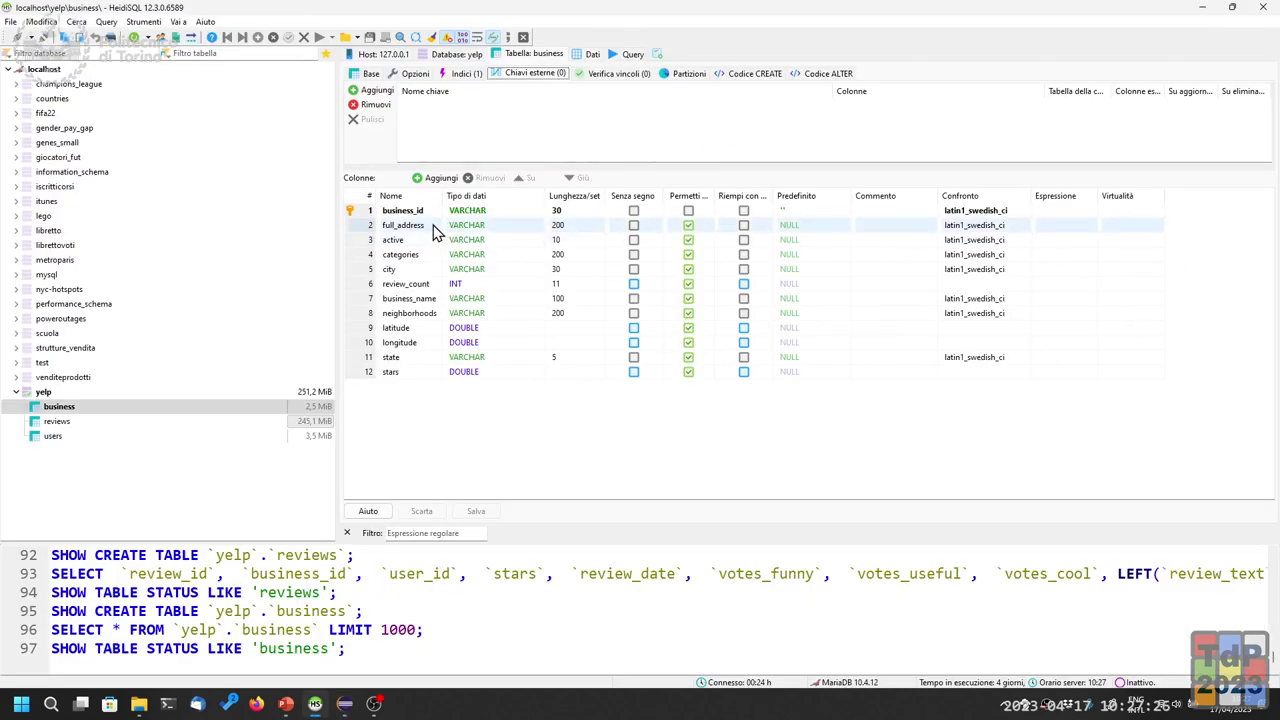
key("alt+Tab")
type("p")
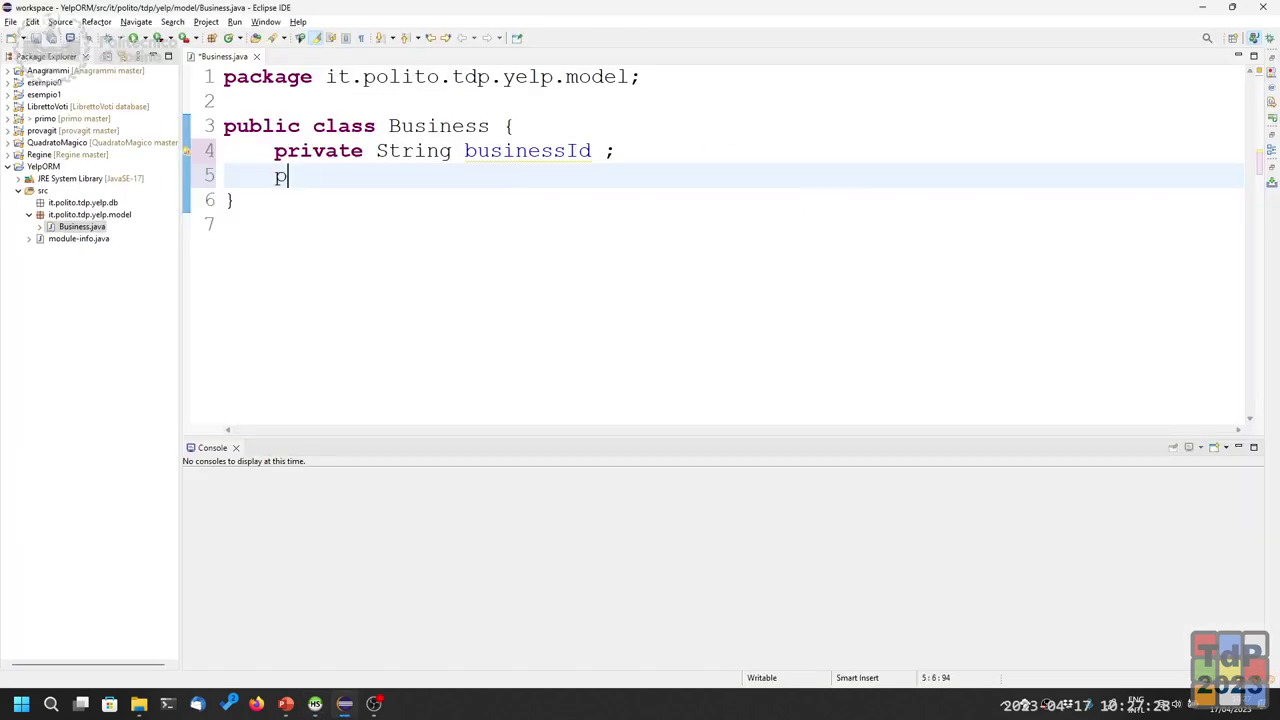
type("rivate sStri")
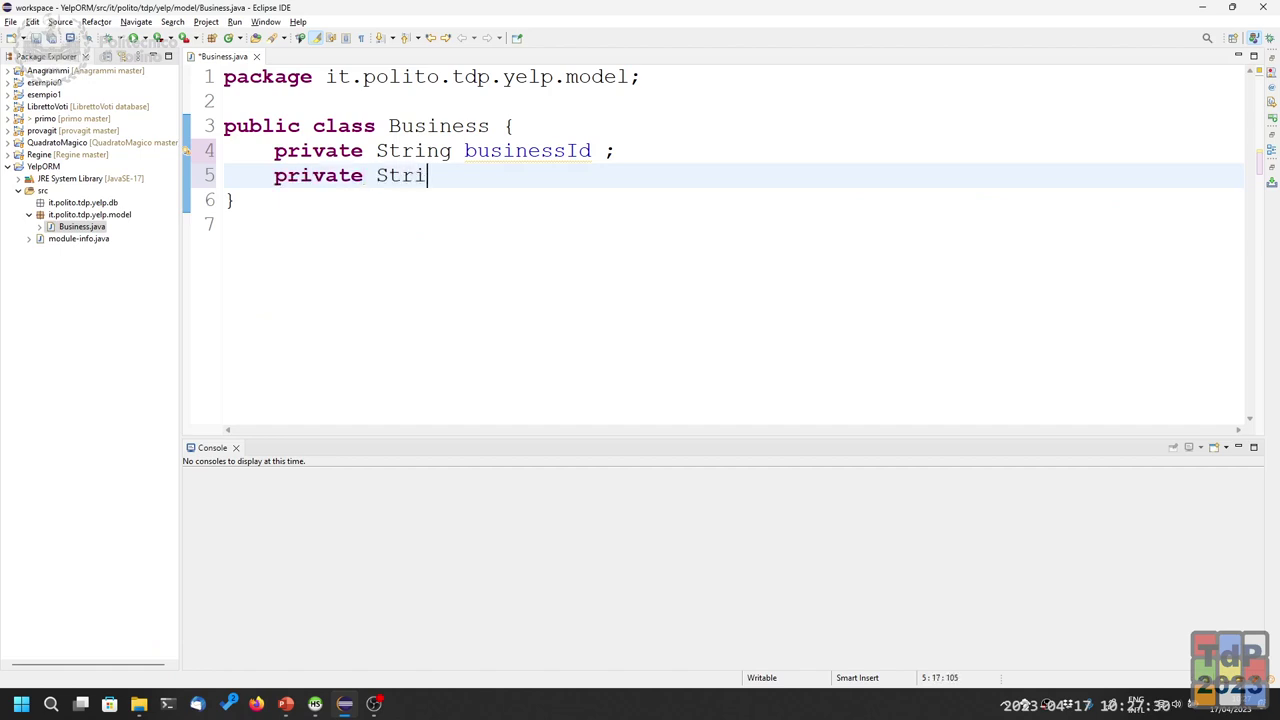
type("ng fullAddress ;")
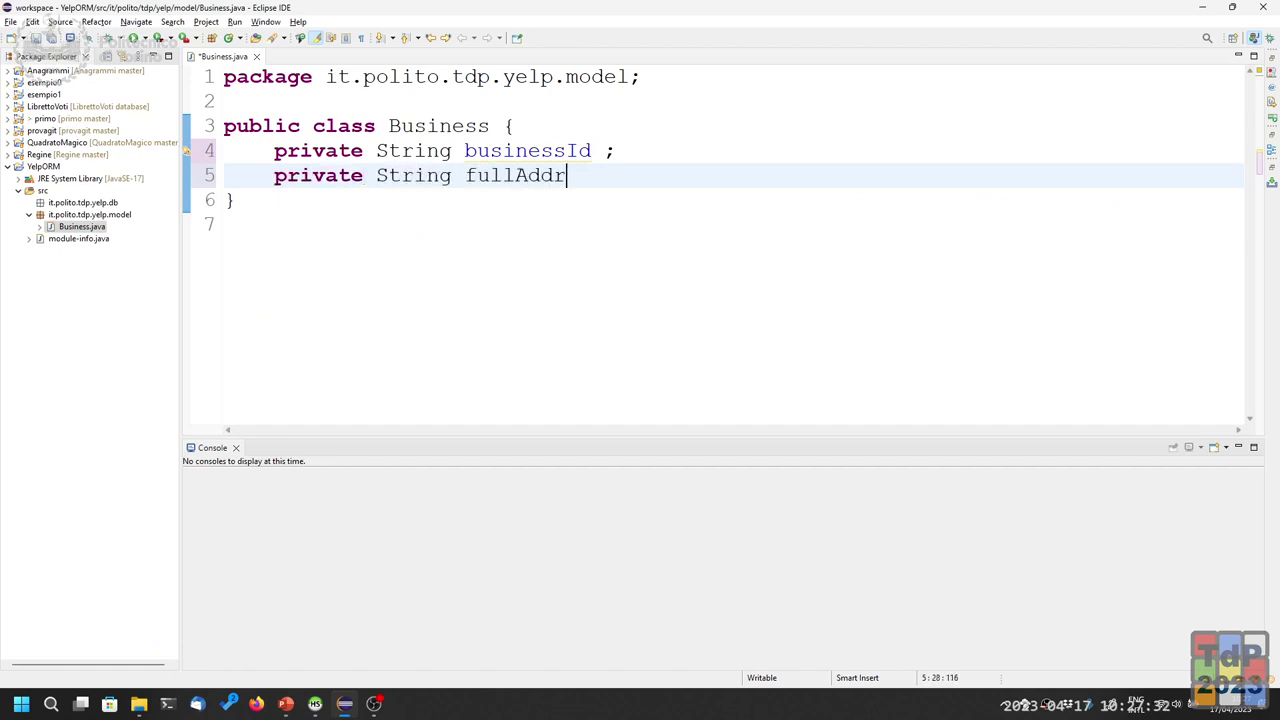
key("Return")
Switch to HeidiSQL and examine the data rows of the business table, looking at which values the active column holds
key("alt+Tab")
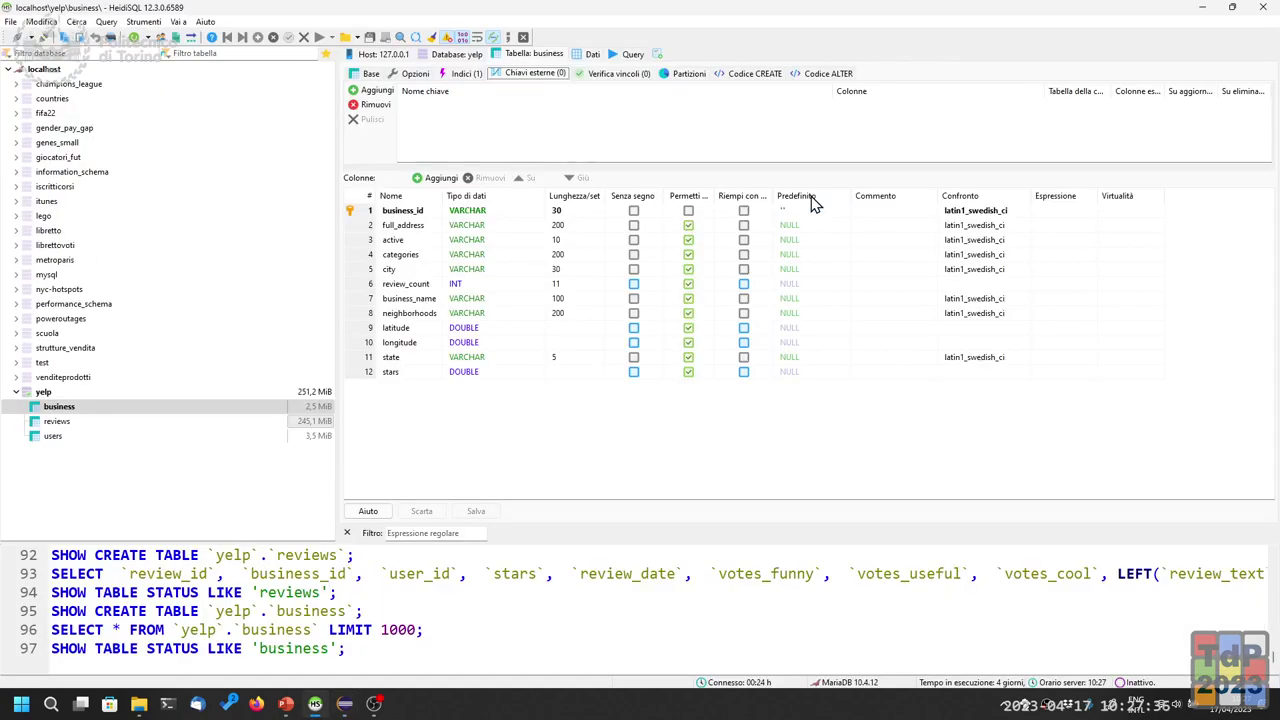
left_click(588, 56)
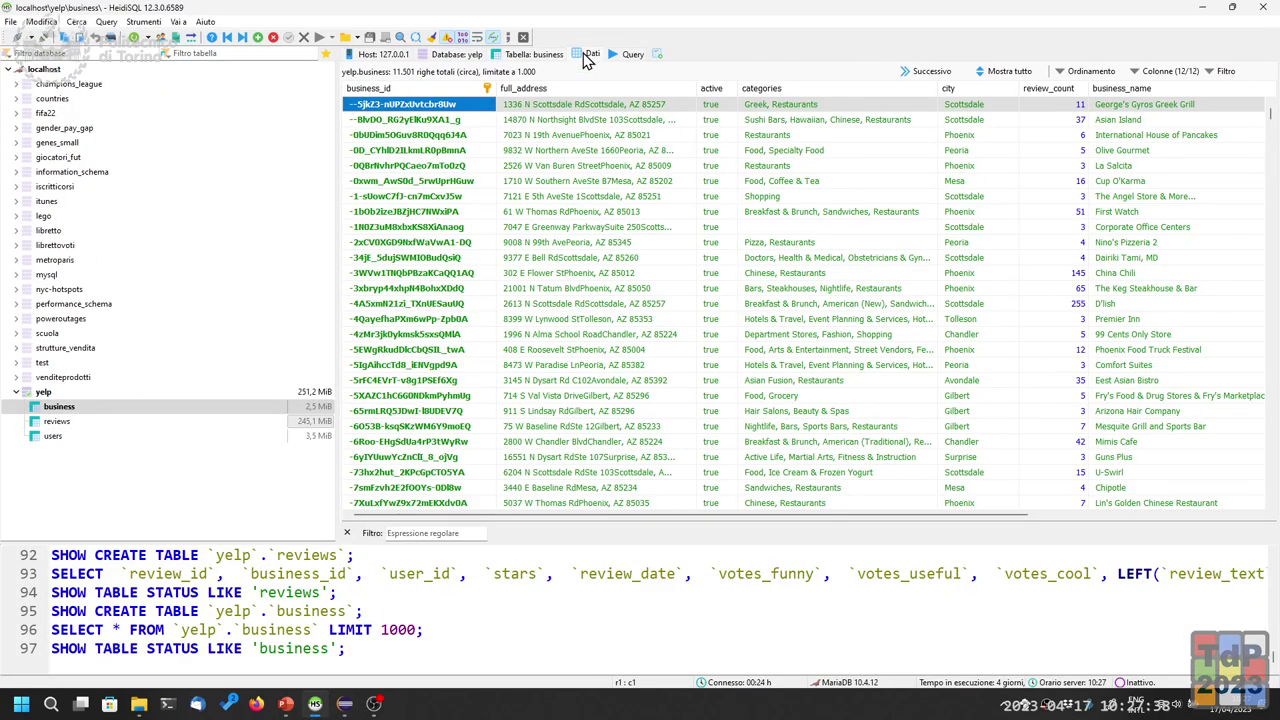
scroll(750, 255, "down", 10)
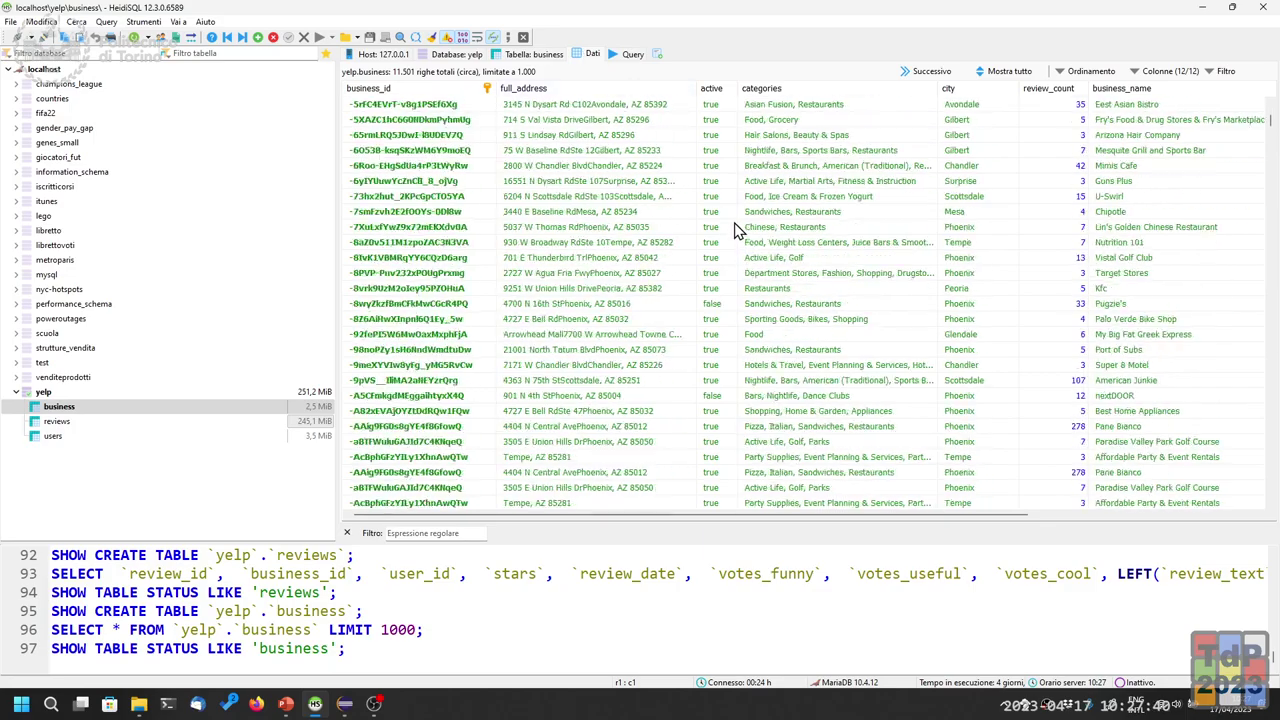
scroll(735, 223, "down", 5)
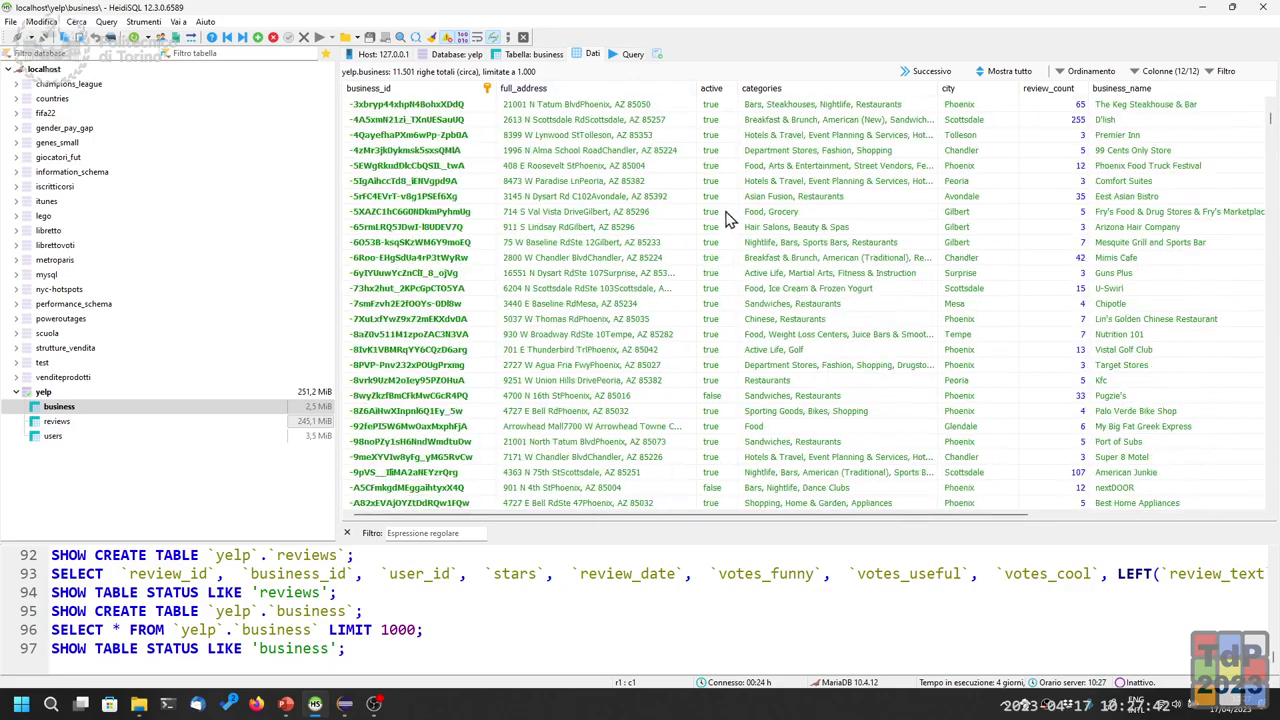
scroll(728, 220, "up", 15)
scroll(714, 205, "down", 15)
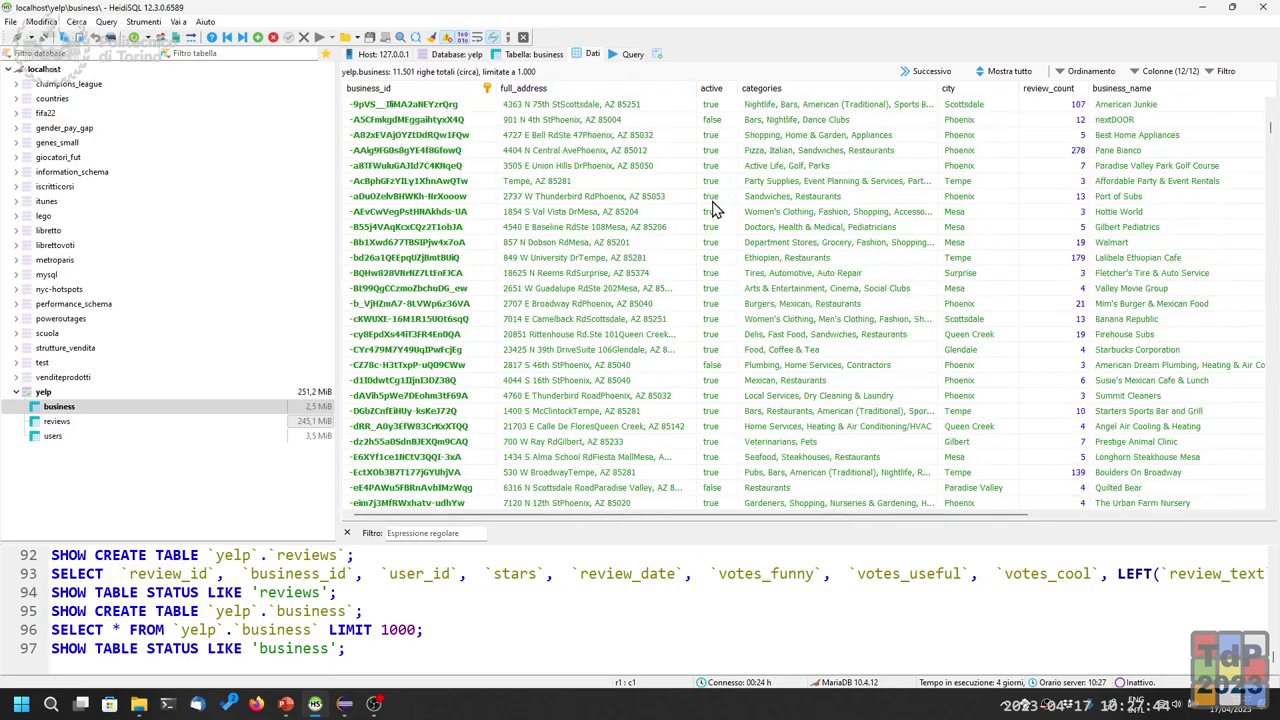
scroll(714, 210, "down", 15)
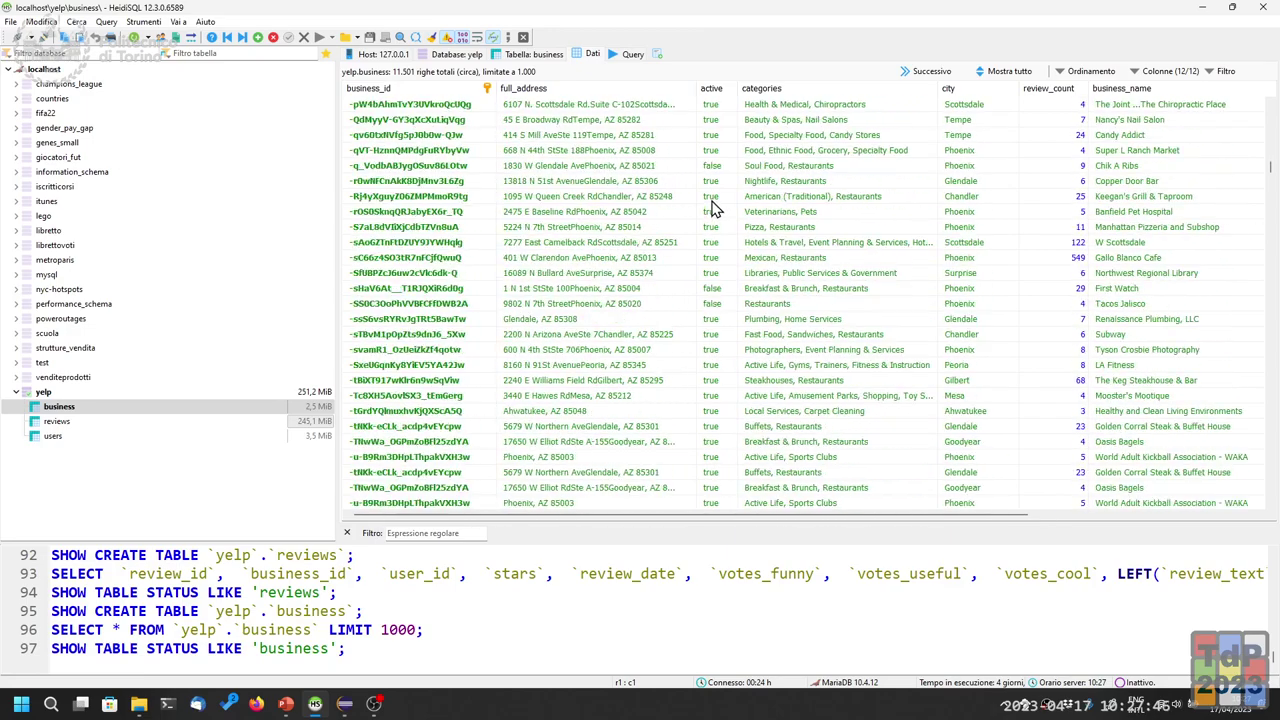
scroll(714, 205, "down", 5)
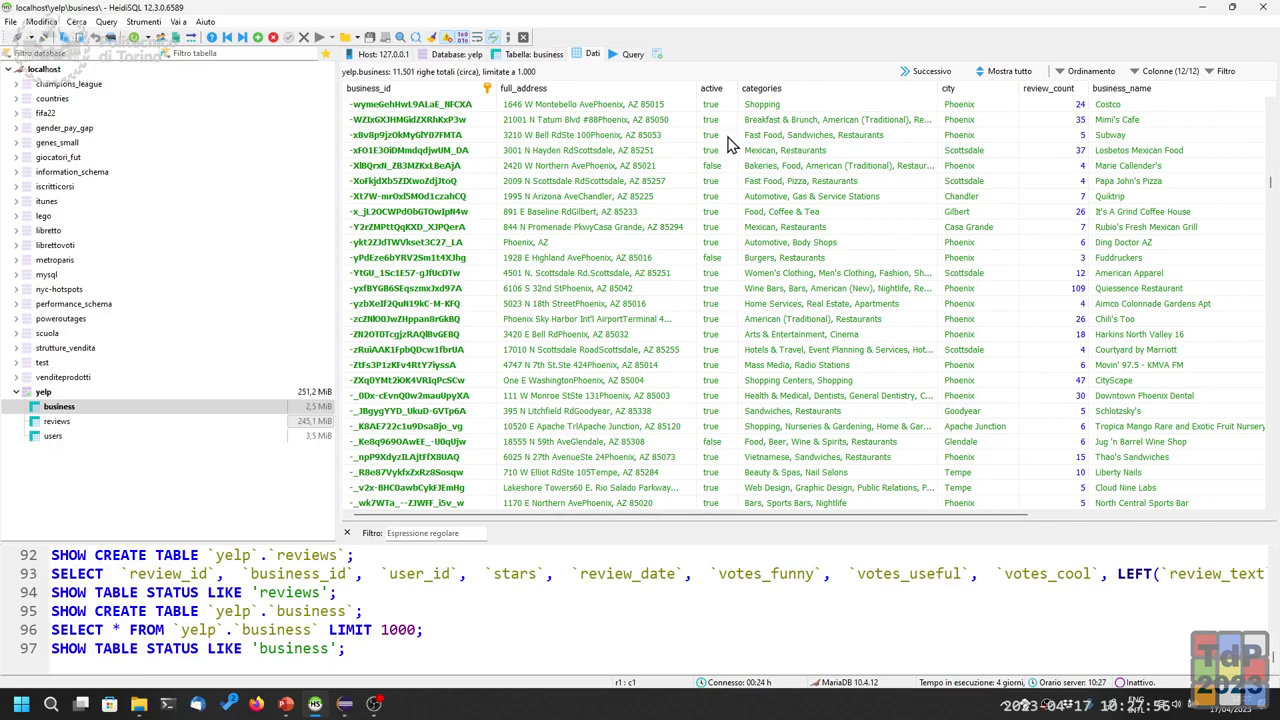
scroll(725, 150, "down", 20)
scroll(725, 155, "down", 10)
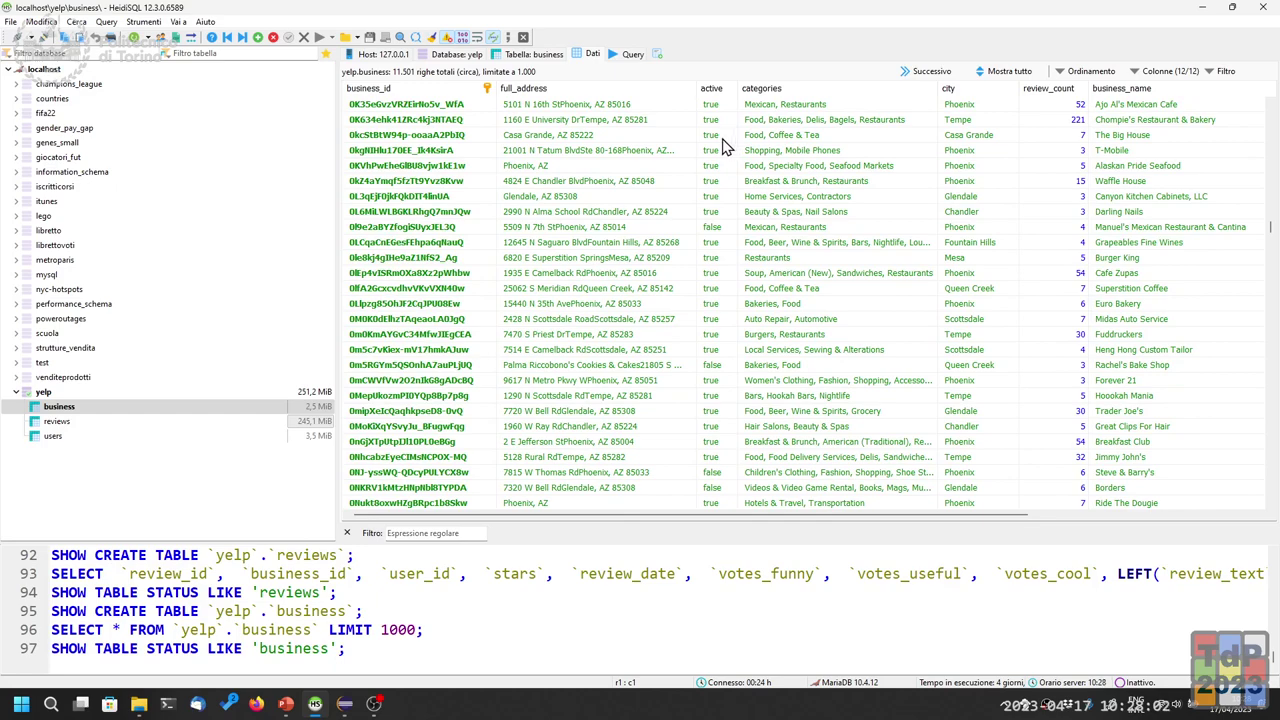
scroll(720, 145, "down", 7)
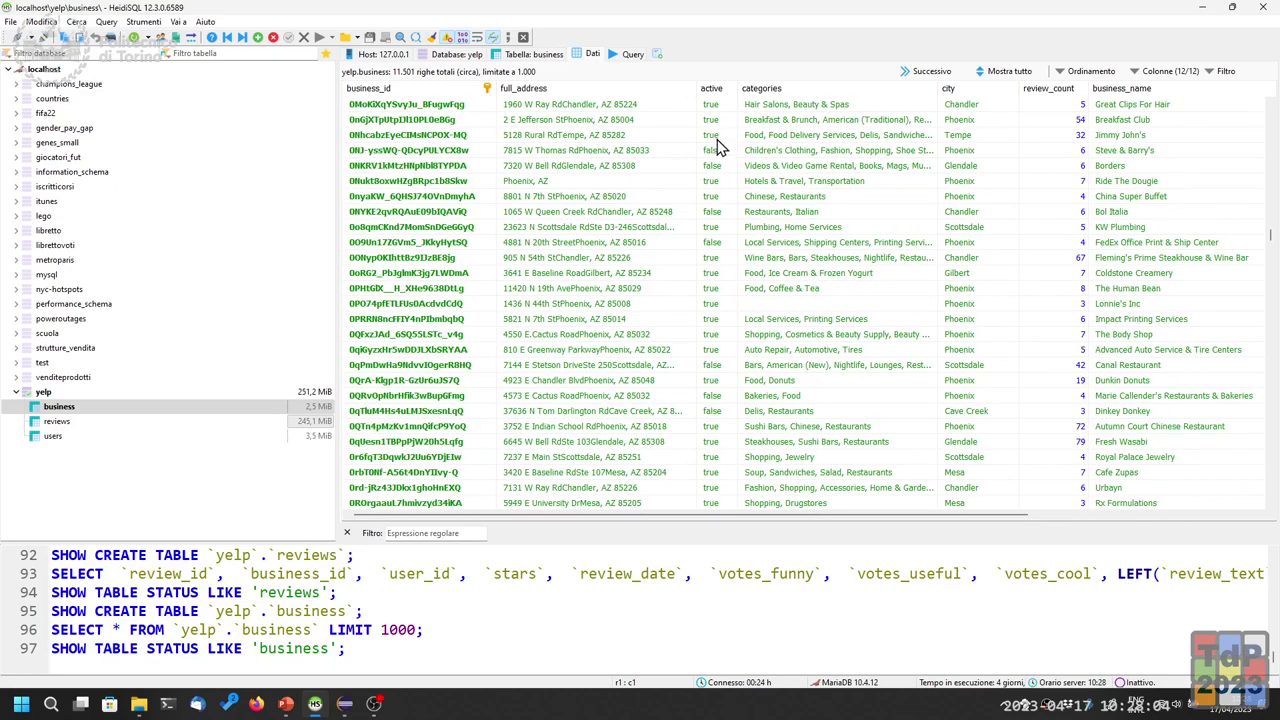